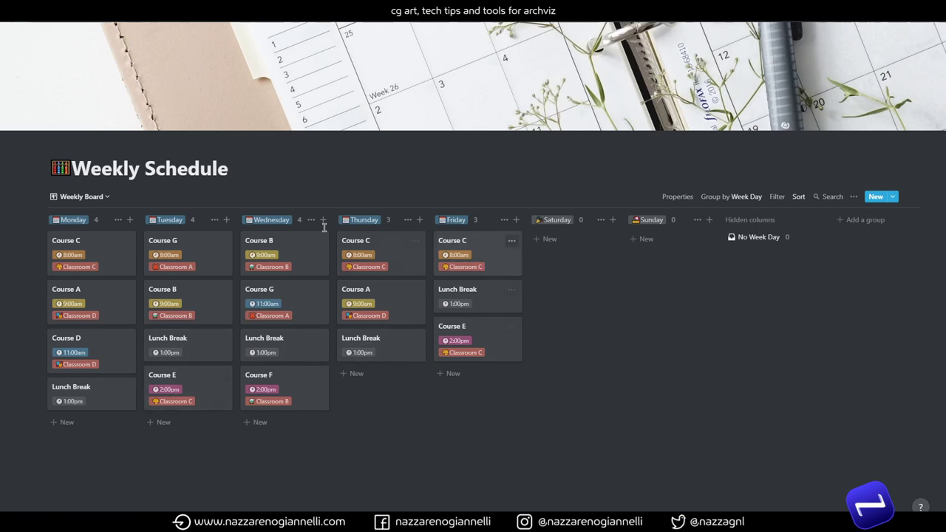
Step: Switch to the Tuesday hour board and move Course B from 9:00am to 10:00am
click(80, 198)
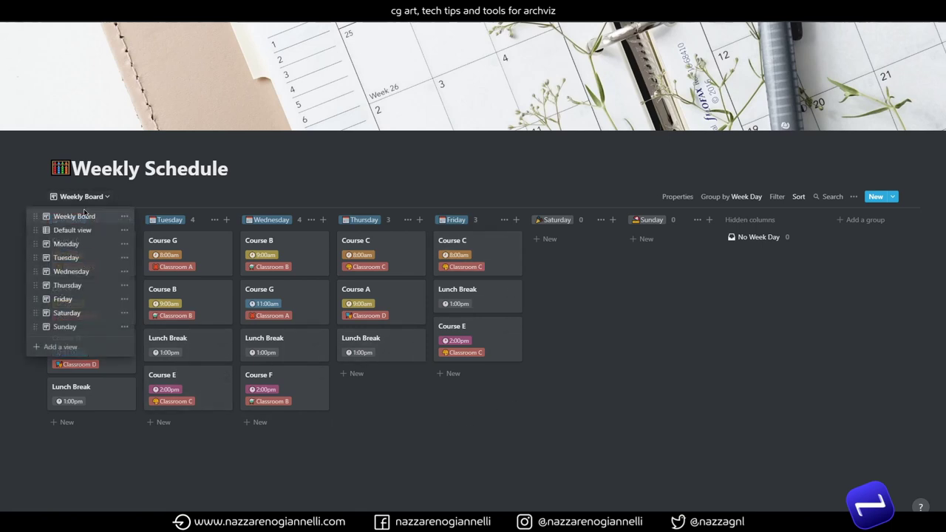
click(67, 258)
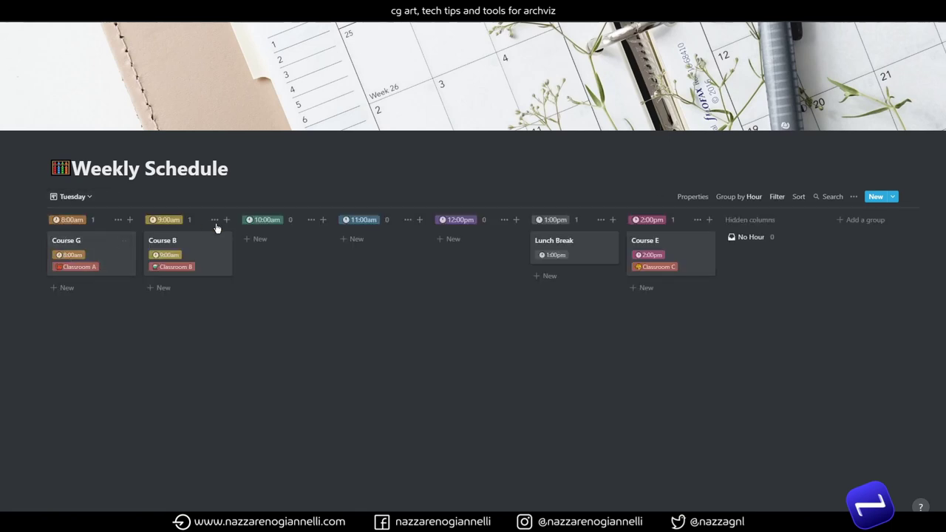
drag(213, 247, 313, 263)
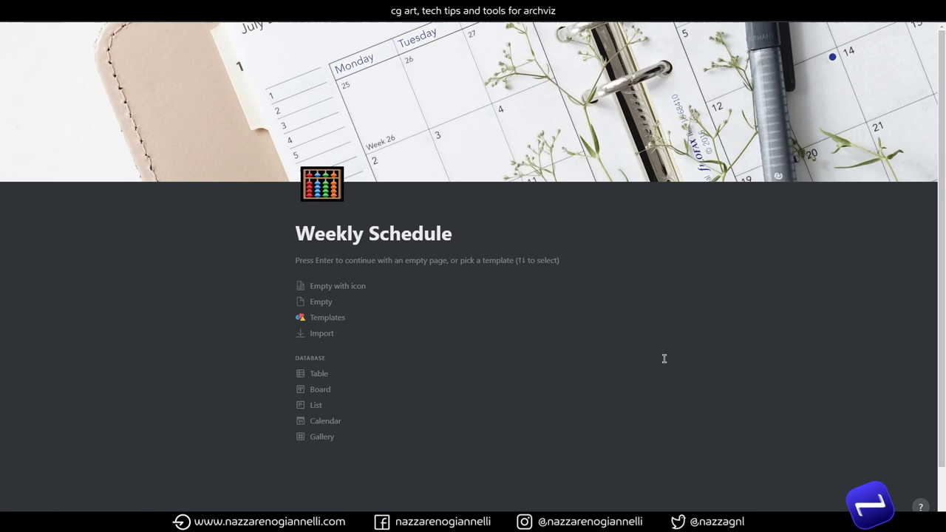
Step: Convert the page to a table, delete the two extra empty rows, and name the first row 'Course A'
click(326, 377)
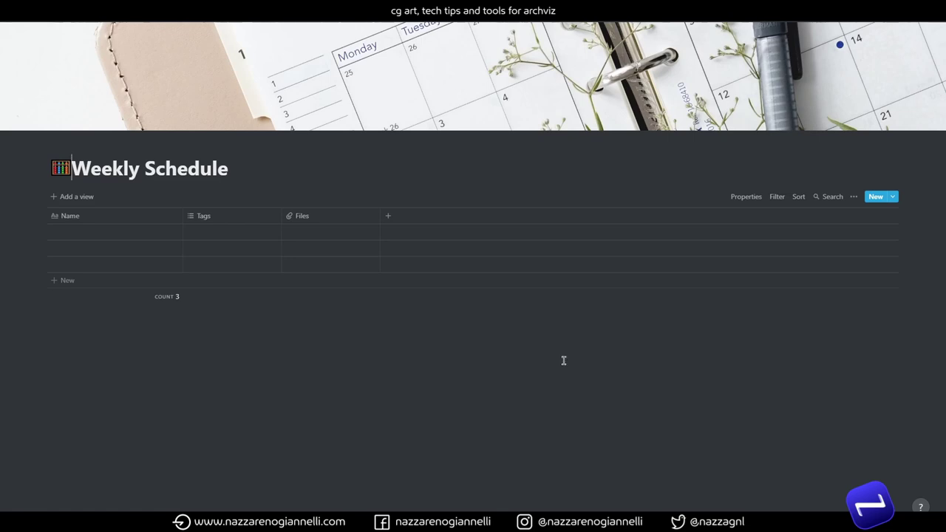
drag(17, 245, 95, 275)
key(Delete)
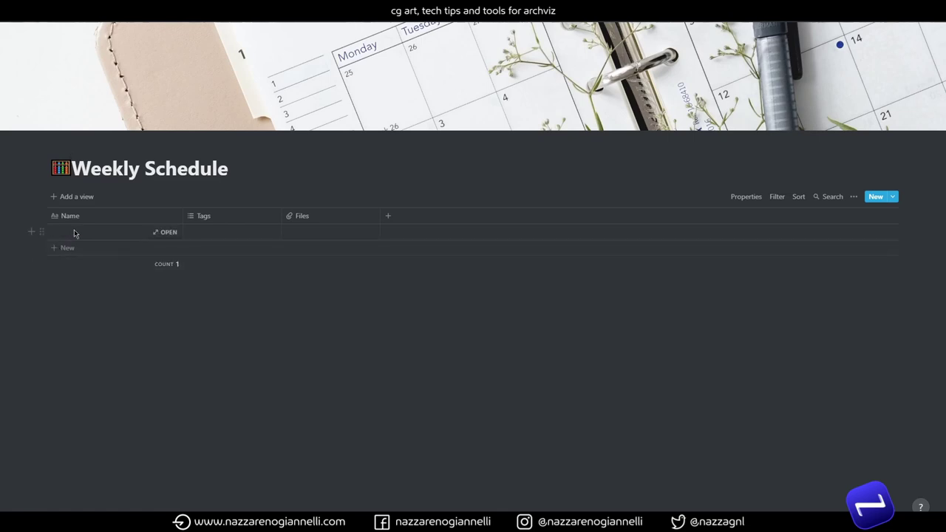
click(75, 235)
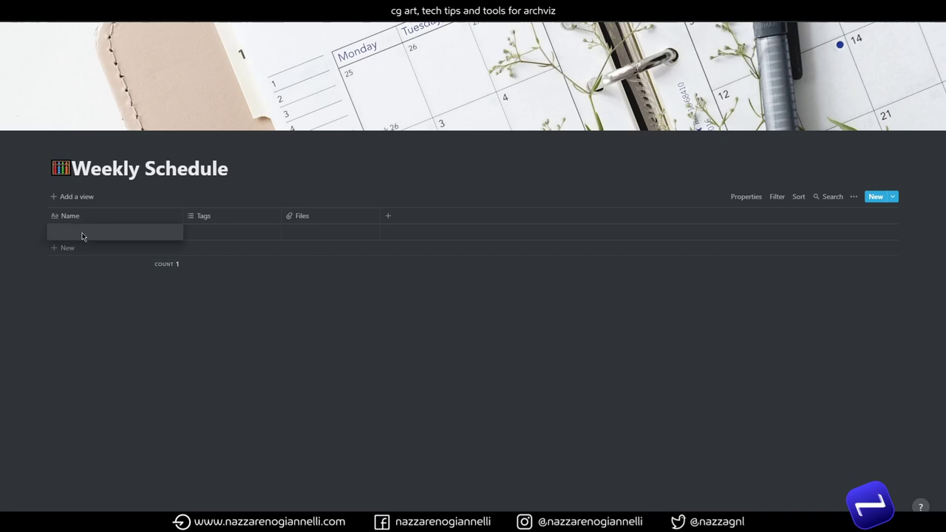
text(course A)
Step: Narrow the Name column and rename the Tags property to 'Week Day'
key(Escape)
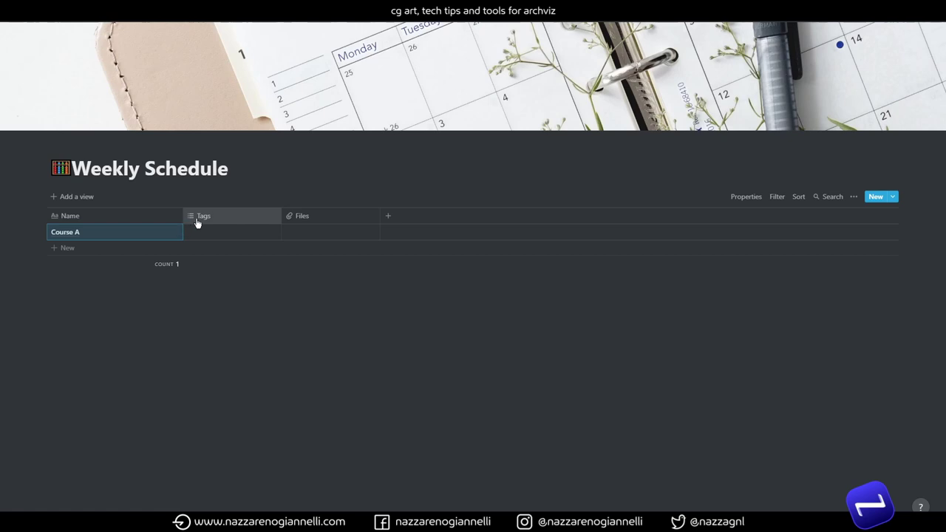
drag(183, 220, 115, 220)
click(174, 216)
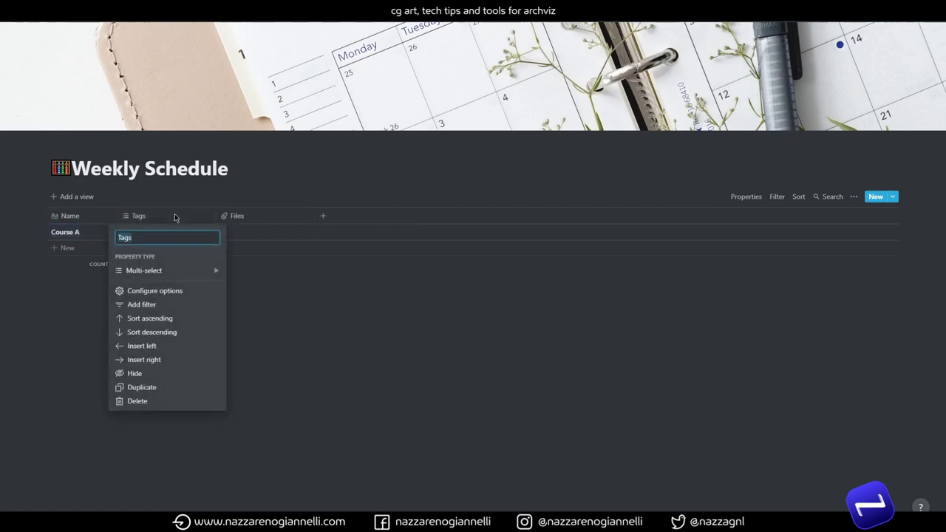
text(Week Day)
key(Return)
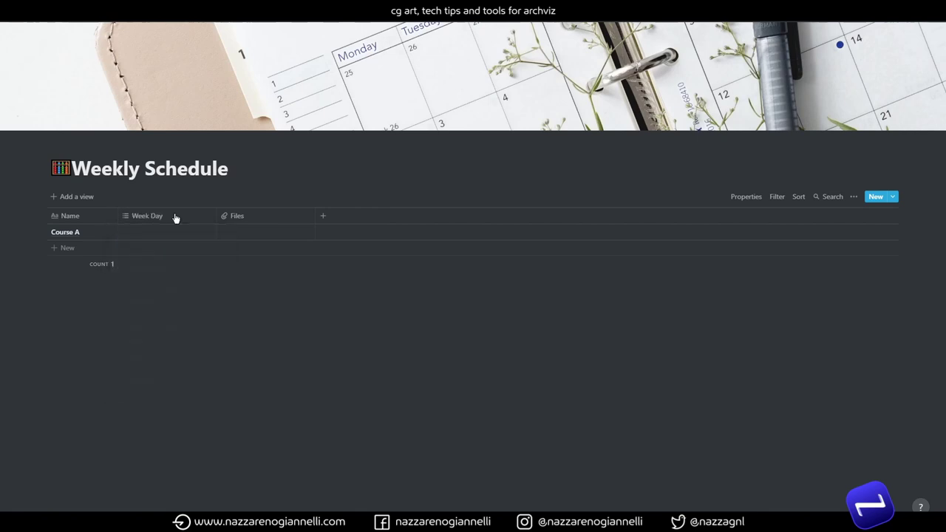
click(175, 216)
mouse_move(170, 274)
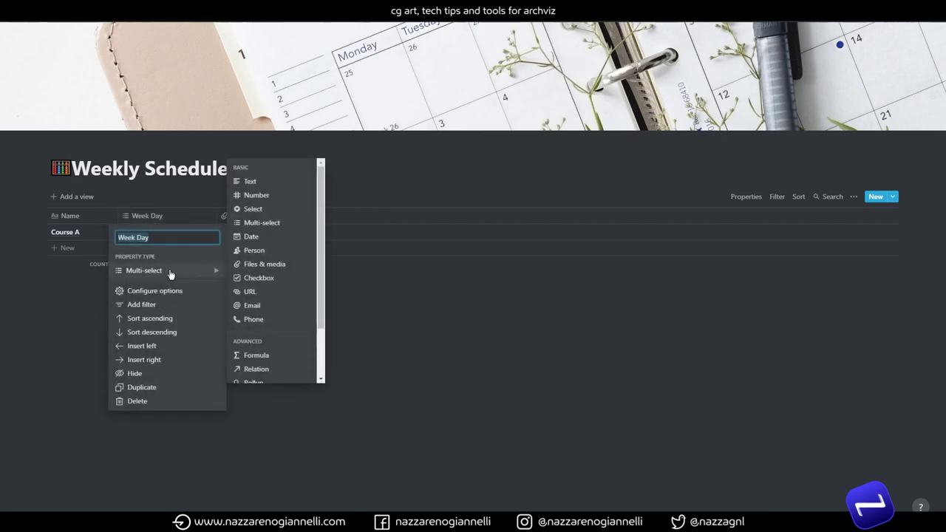
click(188, 219)
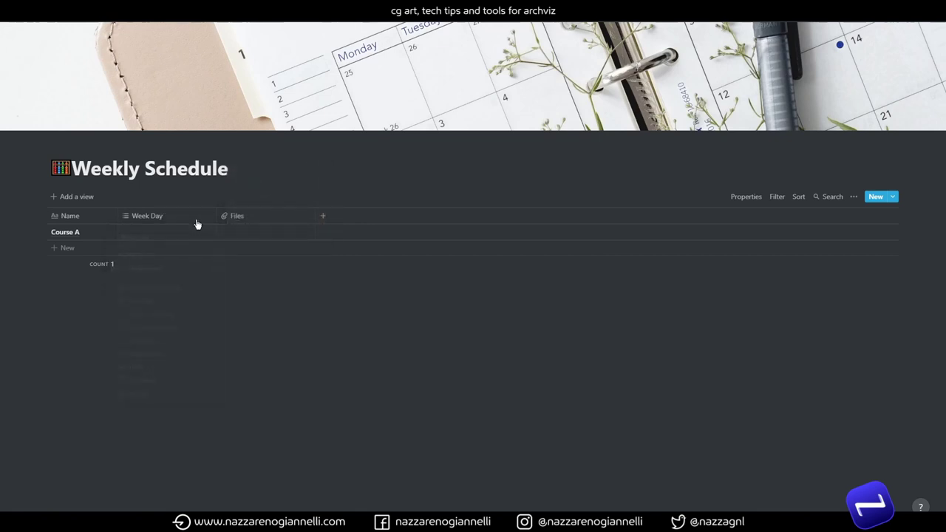
Step: Rename the Files property to 'Professor' and make it a Select property
click(252, 222)
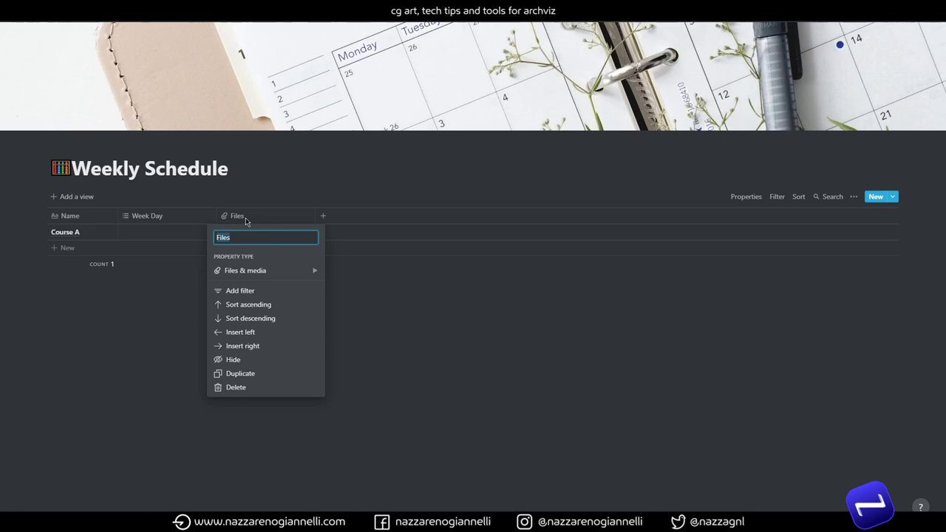
text(Professor)
click(273, 196)
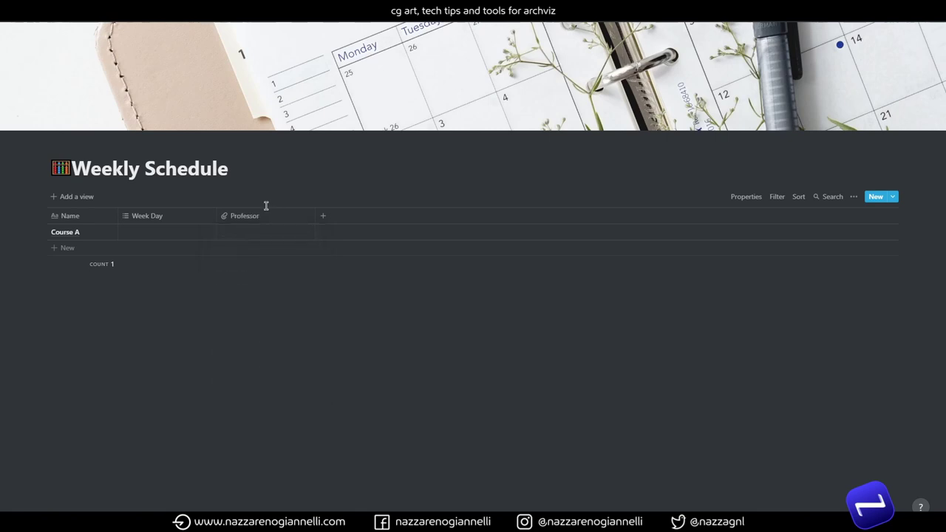
click(248, 219)
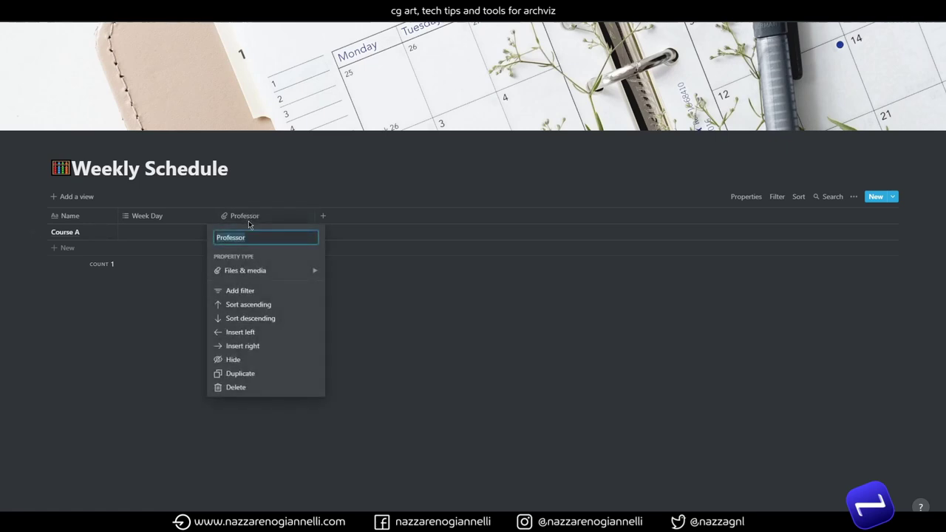
mouse_move(248, 273)
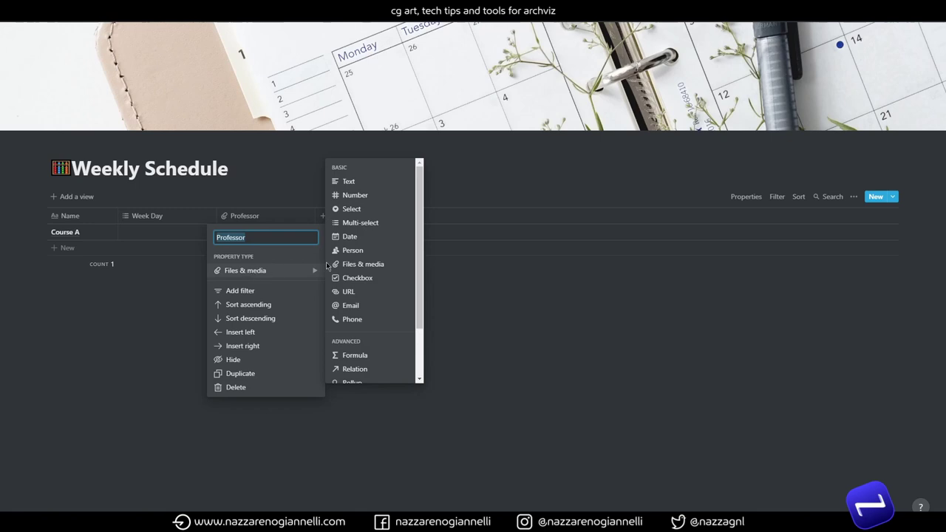
click(351, 208)
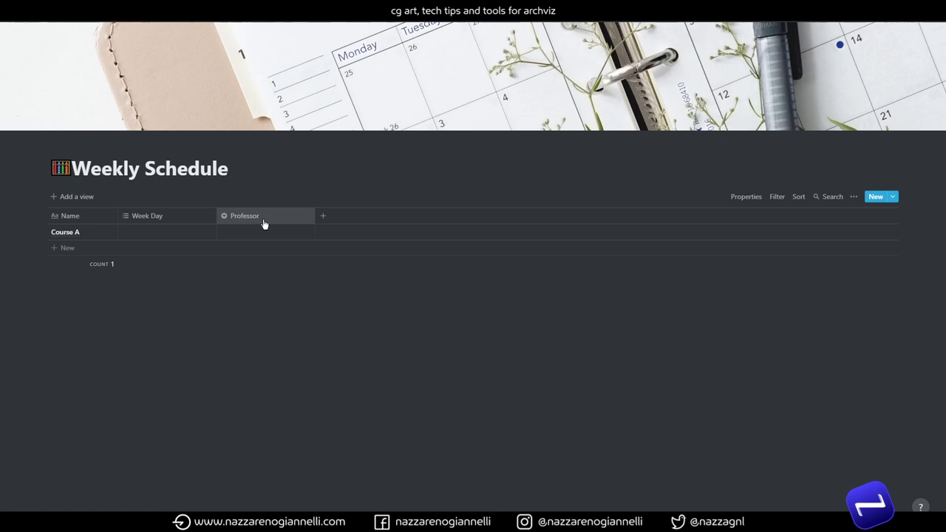
Step: Add a new Select property named 'Classroom'
click(322, 218)
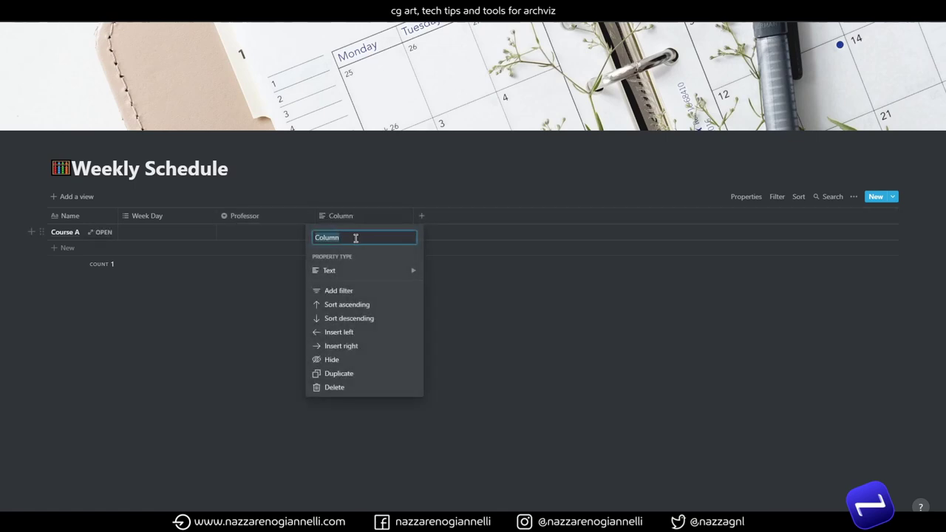
text(Classroom)
click(379, 273)
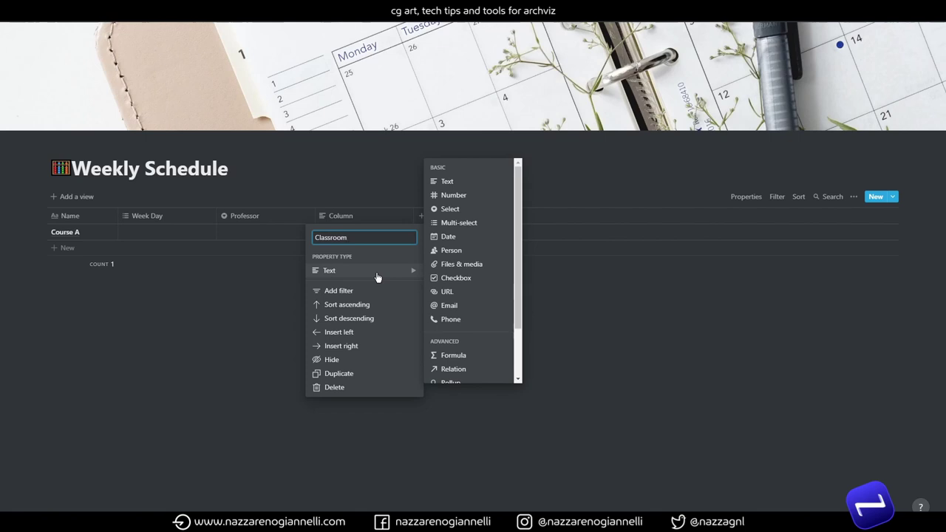
click(455, 210)
Step: Add another Select property named 'Hour'
click(422, 217)
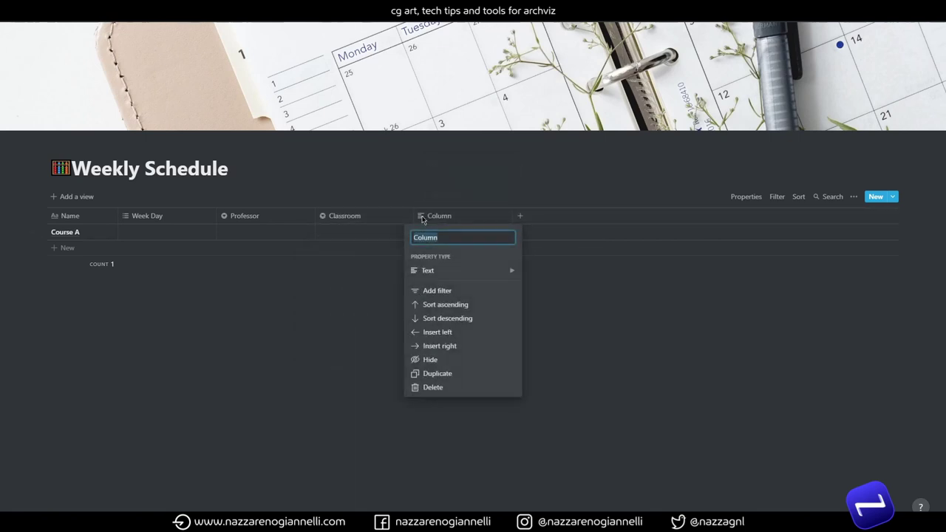
text(Hour)
mouse_move(440, 275)
click(548, 210)
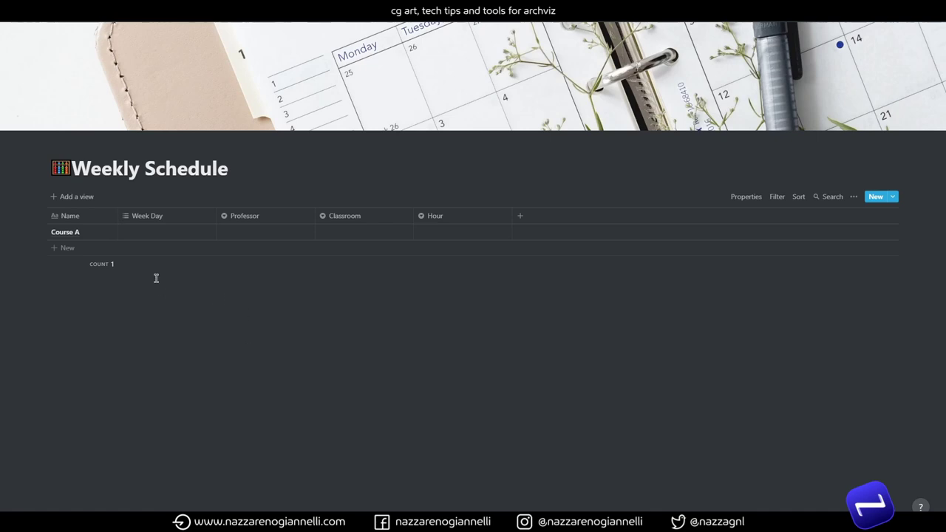
Step: Create calendar-emoji Week Day tags Monday, Tuesday and Wednesday for Course A
click(151, 237)
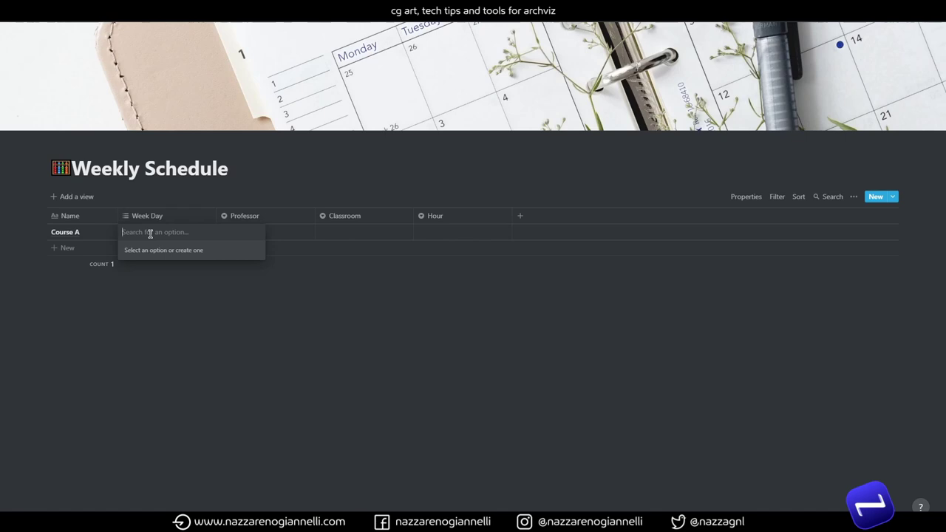
key(super+period)
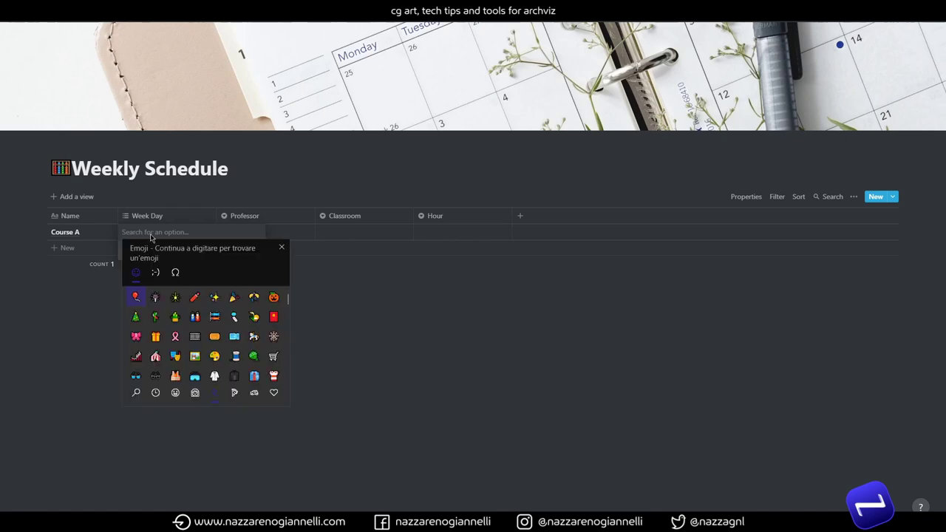
text(cal)
click(161, 297)
text(Monday)
key(Return)
key(super+period)
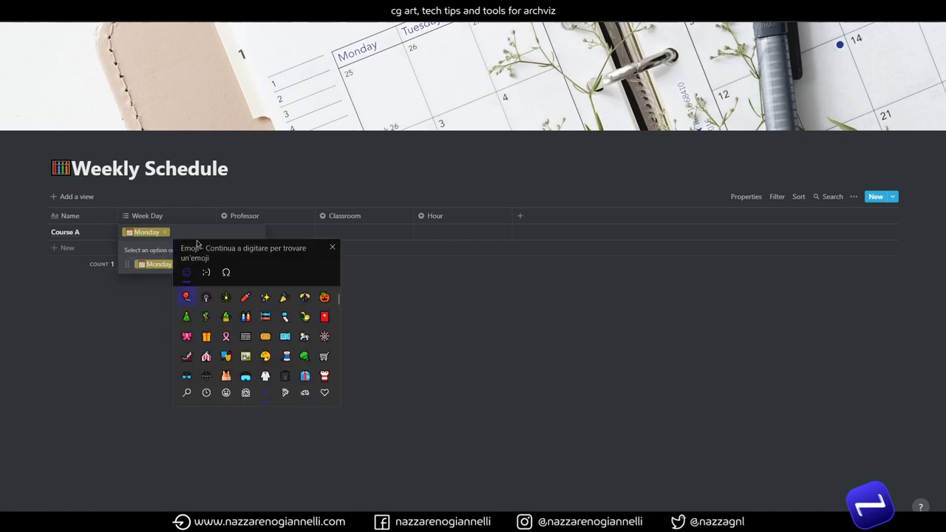
text(cal)
click(227, 316)
text(Tuesday)
key(Return)
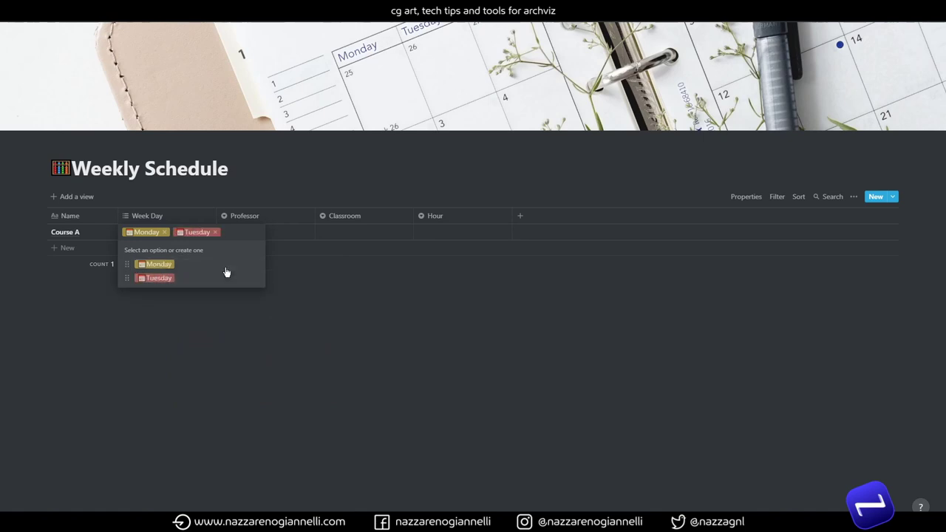
key(super+period)
text(cal)
click(258, 307)
text(Wednesday)
key(Return)
Step: Create calendar-emoji Week Day tags Thursday, Friday, Saturday and Sunday
key(super+period)
text(cal)
click(256, 291)
text(Thursday)
key(Return)
key(super+period)
text(cal)
click(134, 321)
text(Friday)
key(Return)
key(super+period)
text(cal)
click(182, 338)
text(Saturday)
key(Return)
key(super+period)
text(cal)
click(255, 346)
text(Sunday)
key(Return)
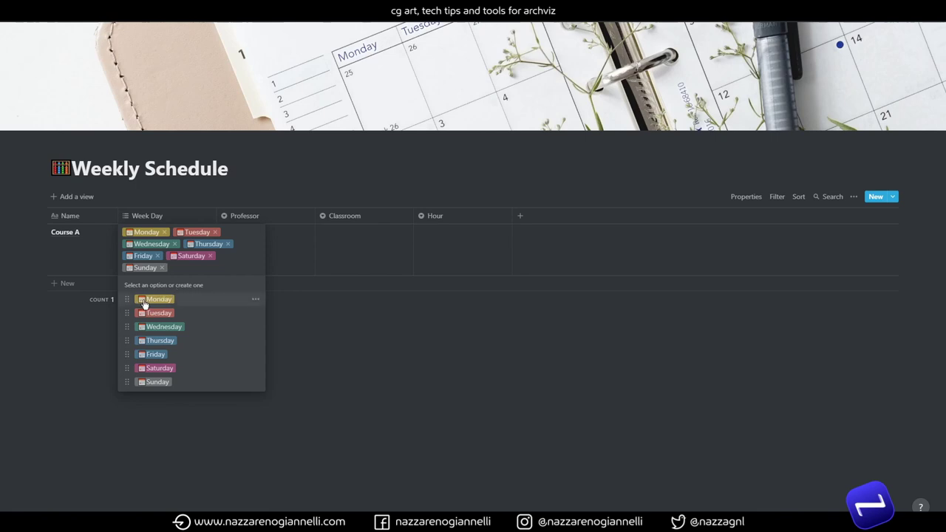
Step: Recolour the day tags: Tuesday and Wednesday blue, Saturday grey
click(259, 306)
click(255, 313)
click(233, 468)
click(255, 327)
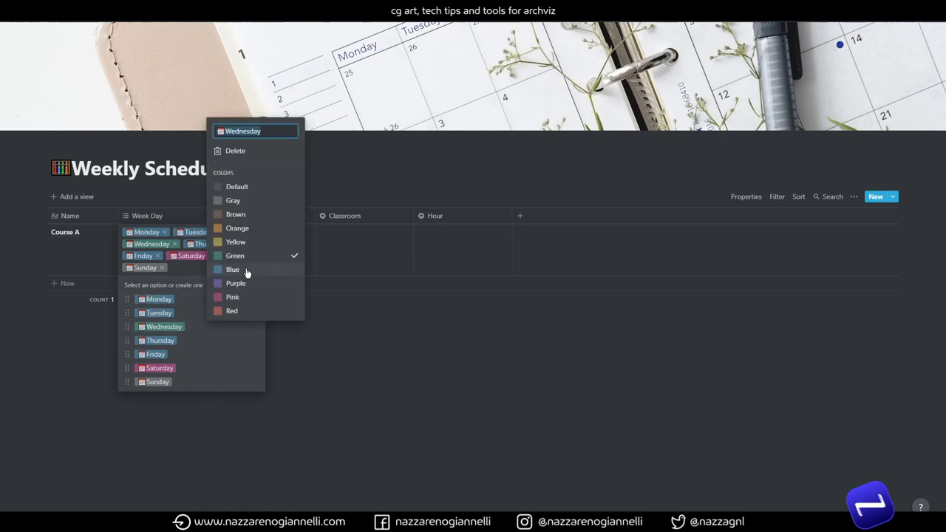
click(233, 270)
click(255, 368)
click(245, 323)
key(Escape)
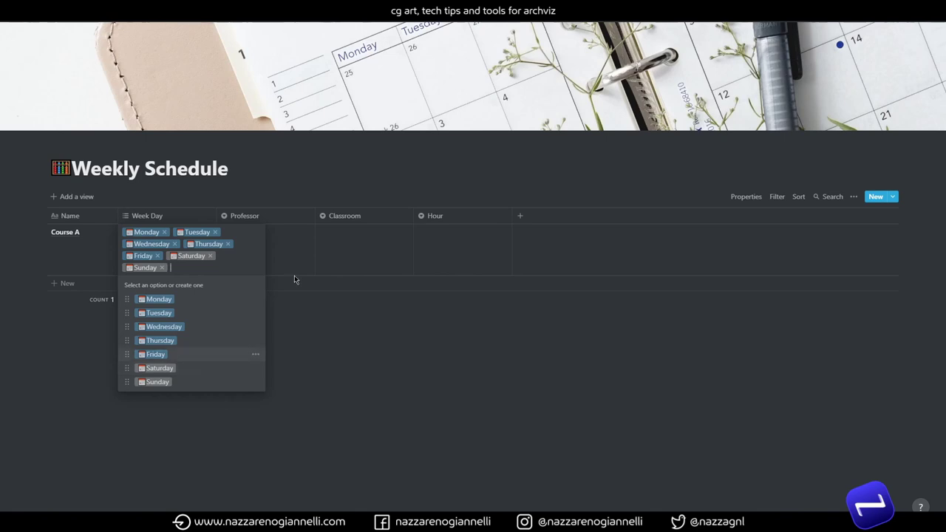
key(Escape)
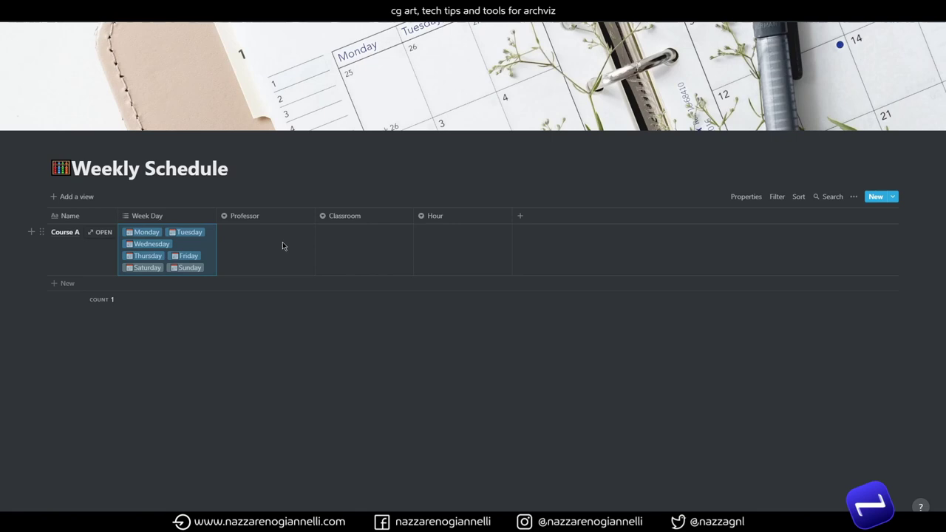
Step: Add 'Mr Bee' as a Professor option for Course A
click(283, 243)
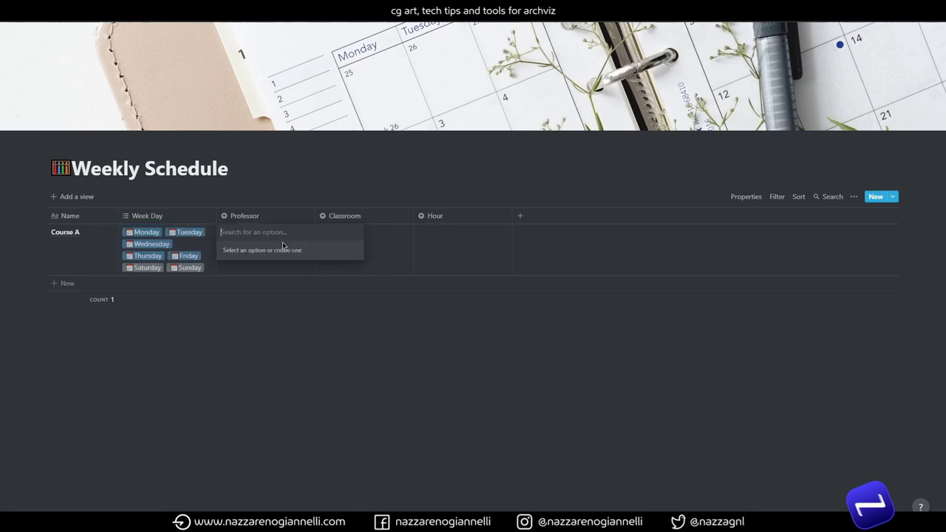
text(Mr Bee)
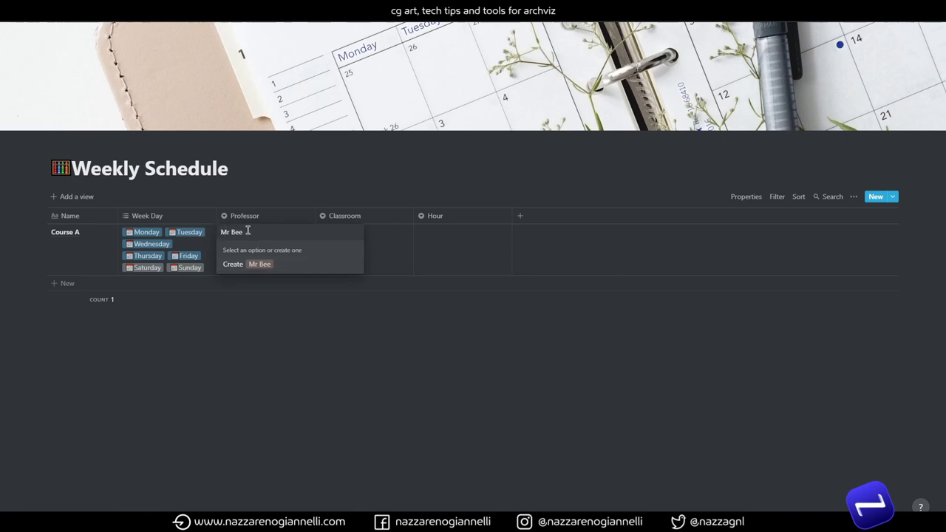
key(super+period)
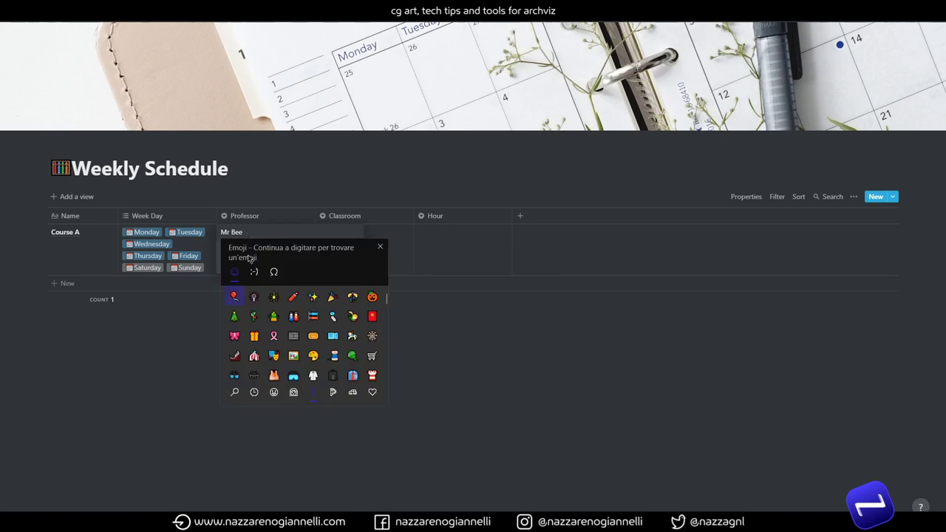
scroll(335, 346, down, 3)
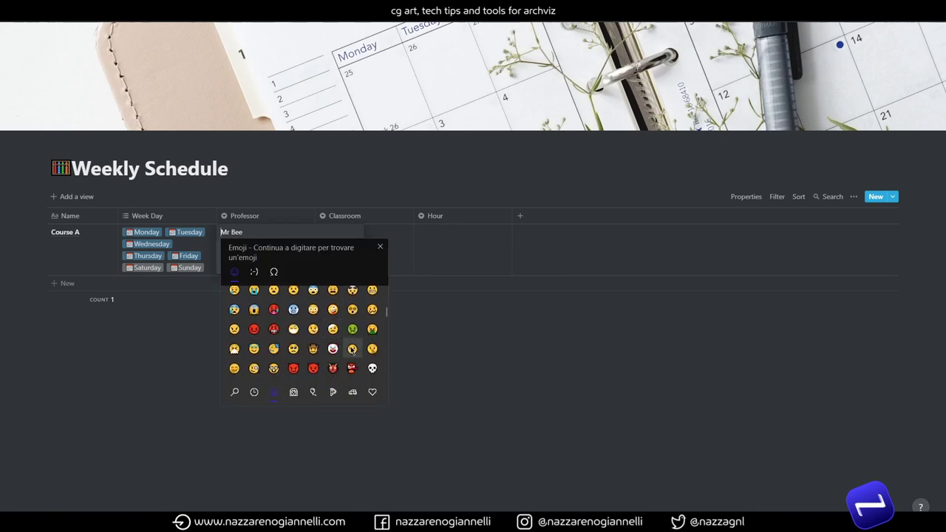
scroll(348, 352, down, 5)
scroll(360, 348, down, 15)
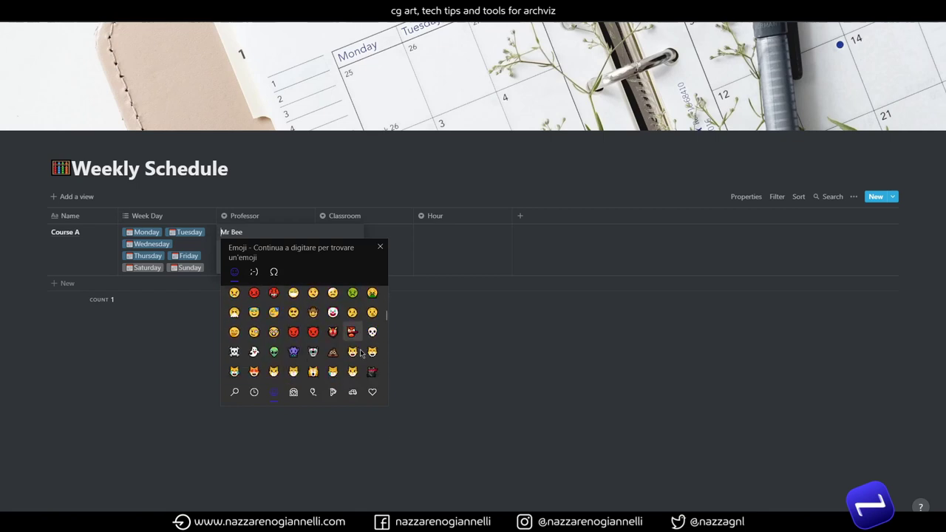
scroll(330, 360, up, 20)
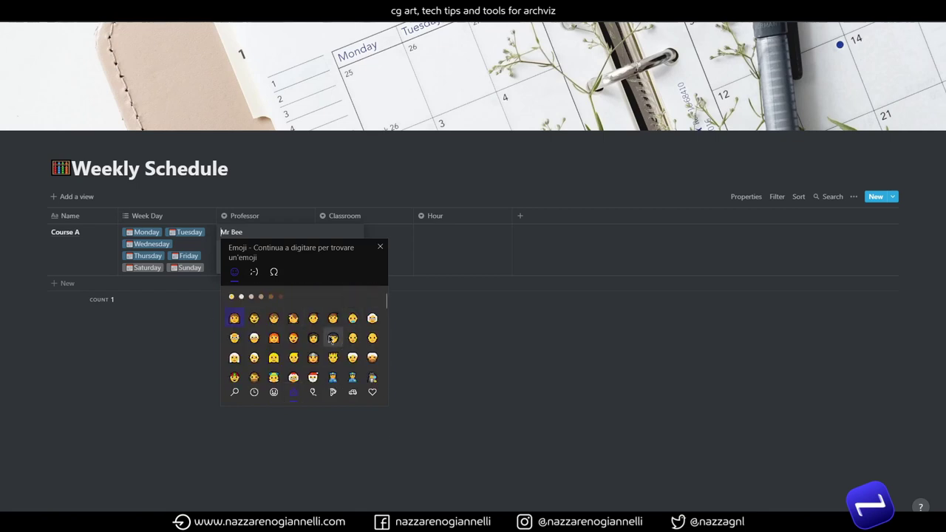
key(Escape)
click(258, 264)
Step: Create emoji-marked Professor options 'Mrs Vee' and 'Dr Who'
text(Mrs Vee)
key(super+period)
click(302, 337)
click(260, 264)
text(Dr Who)
key(super+period)
click(305, 359)
click(261, 265)
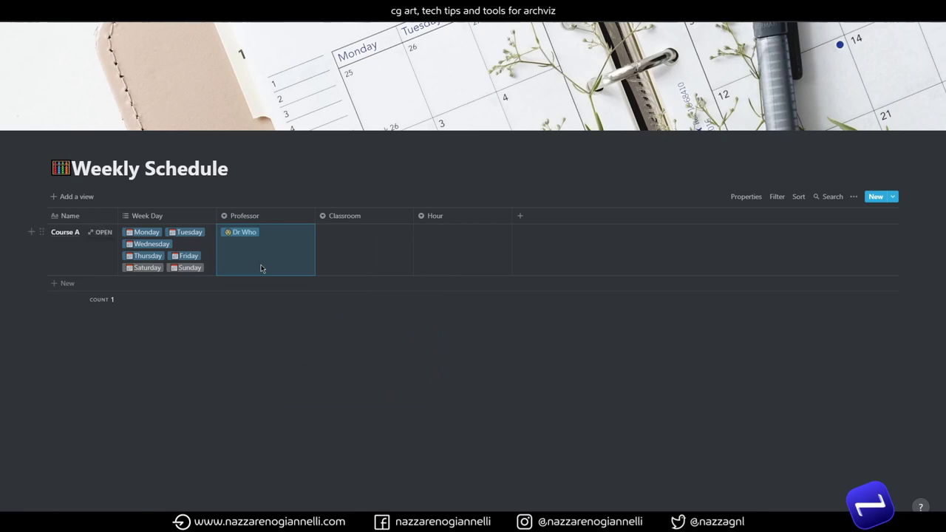
Step: Set the Mrs Vee and Dr Who tags to the Default colour
click(265, 260)
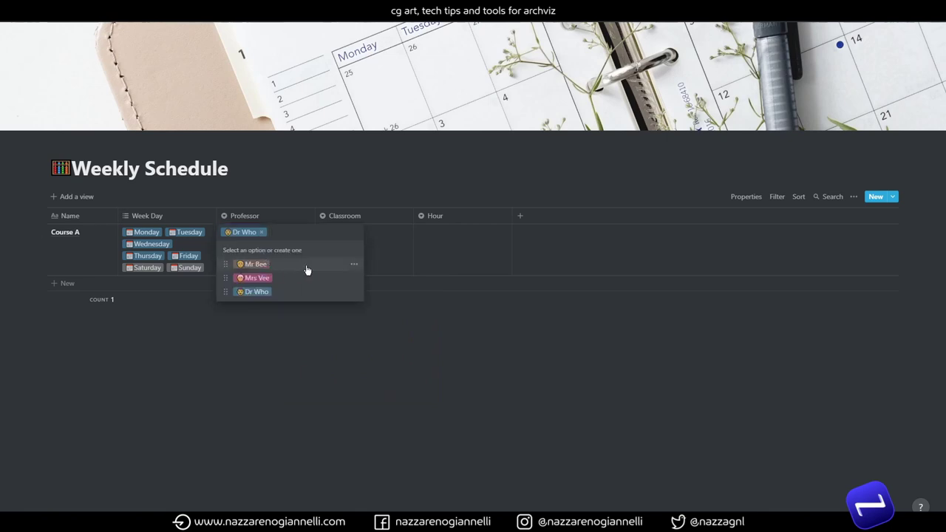
click(355, 264)
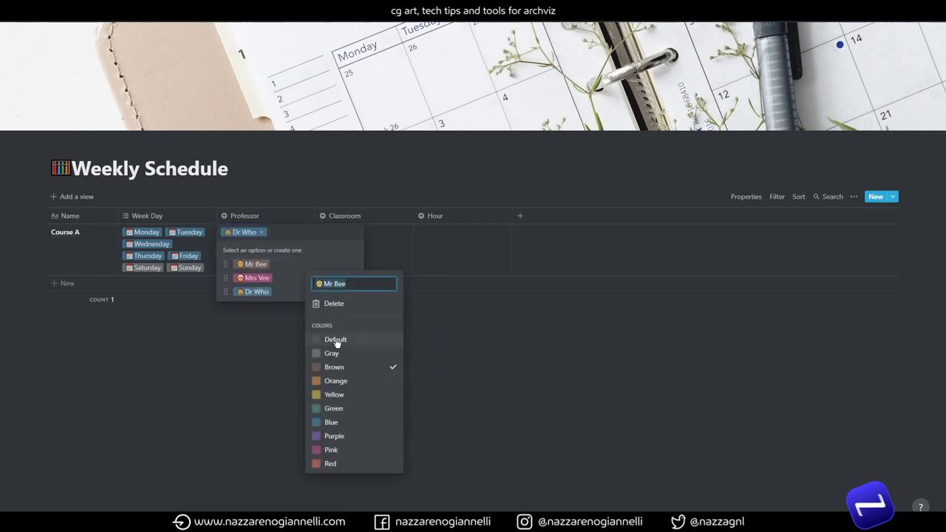
click(264, 283)
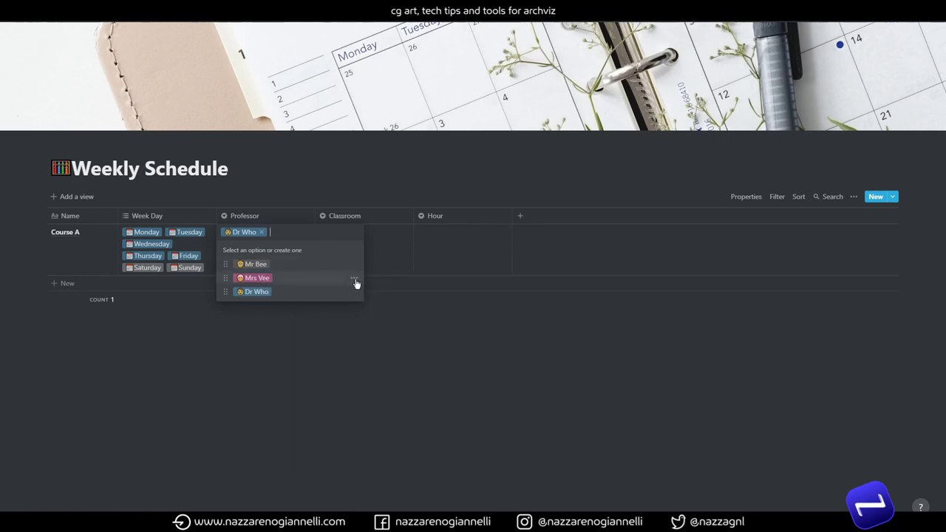
click(354, 279)
click(334, 353)
click(271, 286)
click(354, 292)
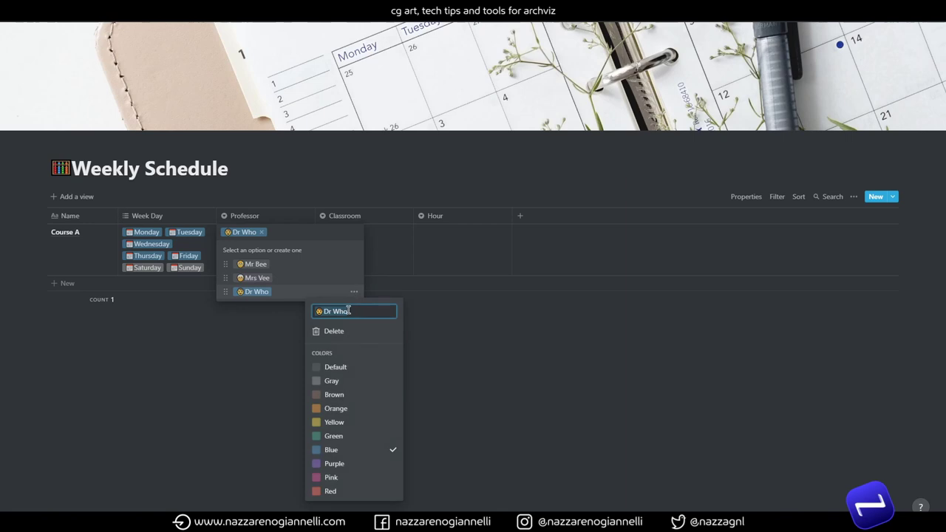
click(338, 370)
click(281, 208)
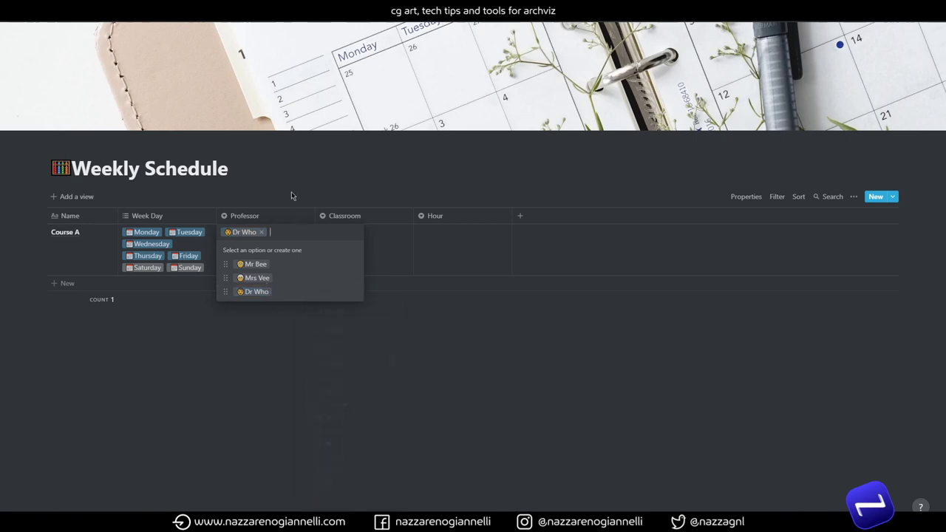
key(Escape)
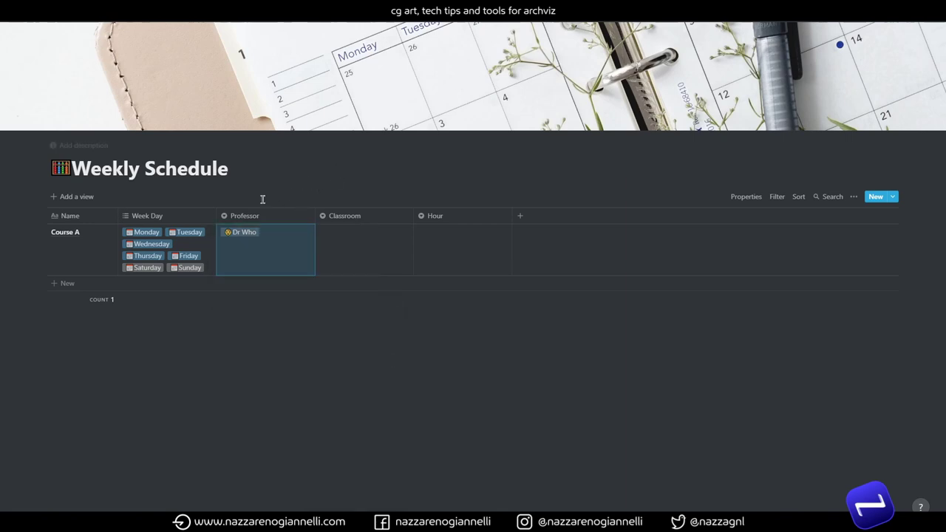
Step: Create emoji-marked Classroom options 'Classroom A' (palette emoji) and 'Classroom B'
click(342, 252)
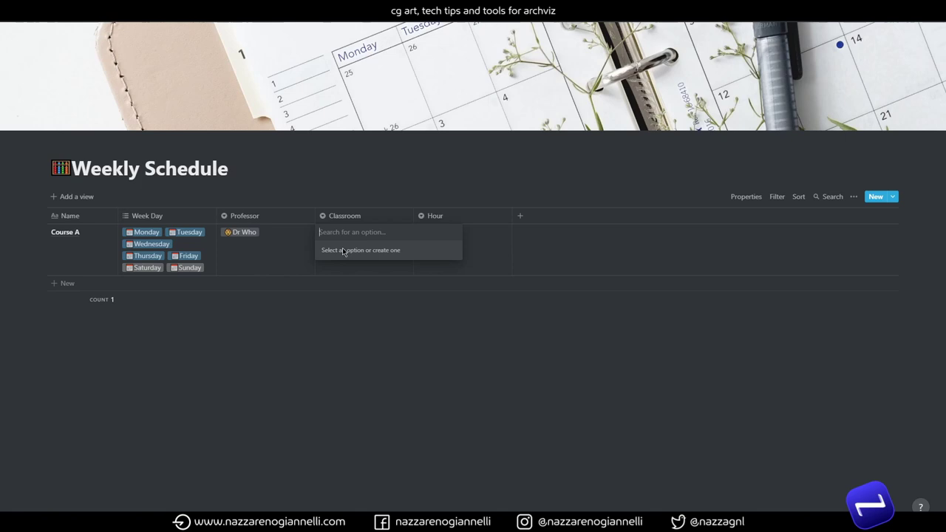
key(super+period)
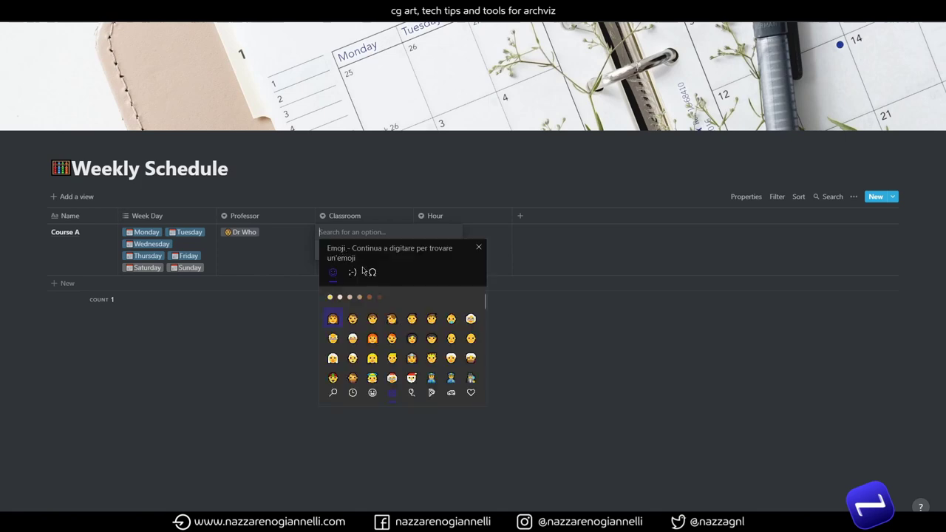
click(411, 393)
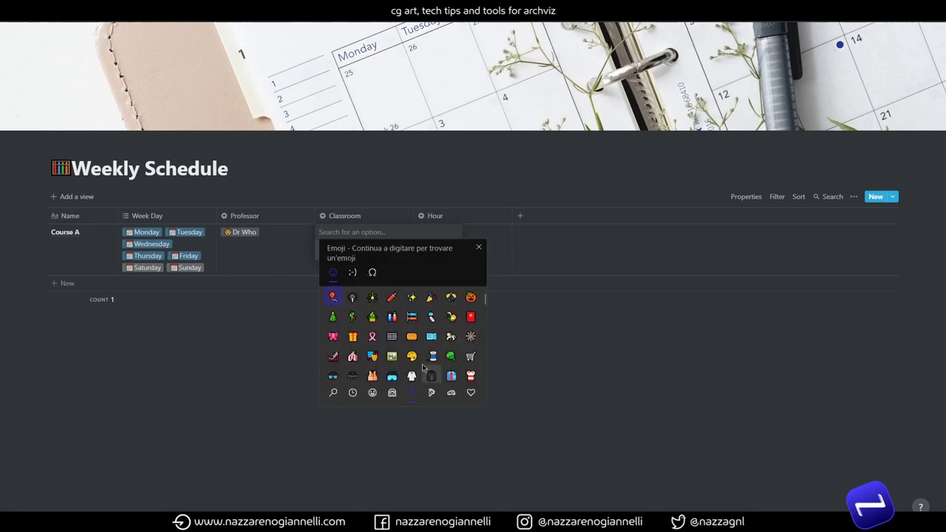
click(411, 357)
text(Class)
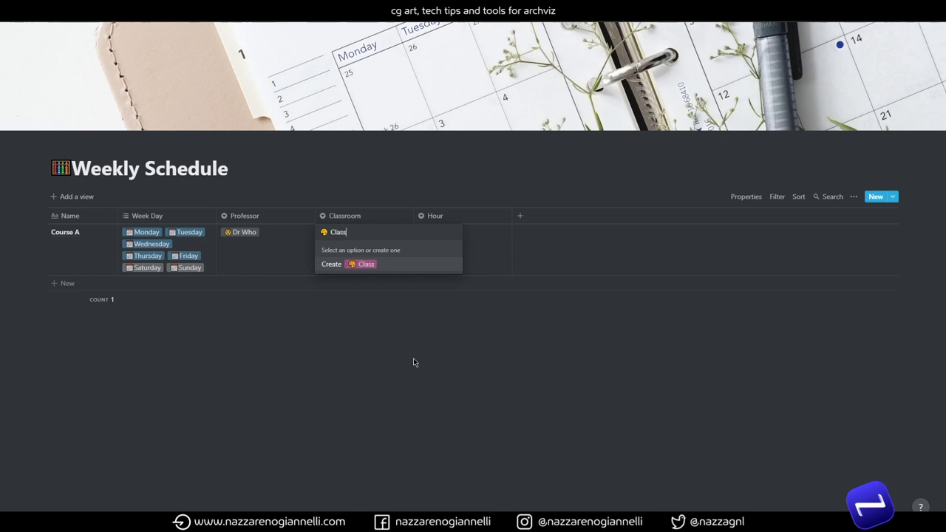
text(room A)
click(376, 268)
key(super+period)
click(439, 354)
text(Classroom B)
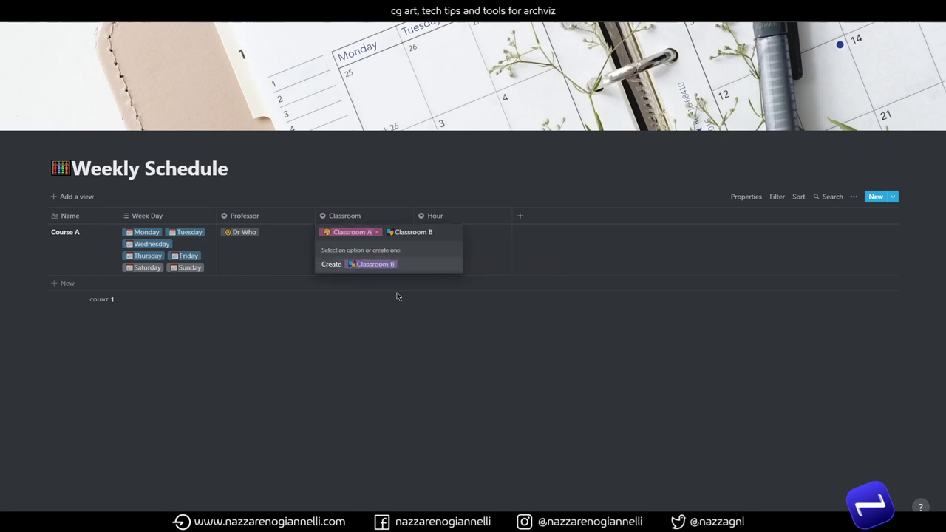
click(393, 273)
Step: Create 'Classroom C' with a green emoji and 'Classroom D' with the film frames emoji
key(super+period)
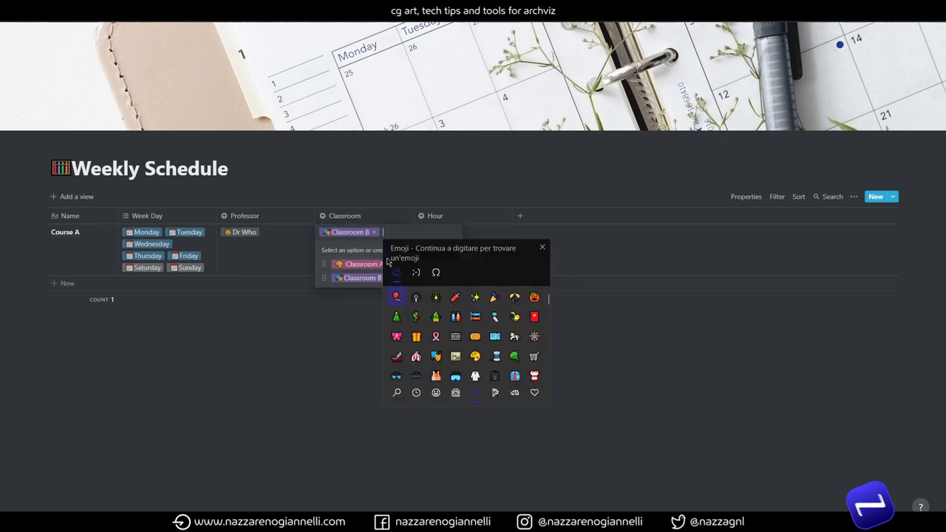
click(513, 356)
text(Classroom C)
click(439, 268)
click(407, 266)
key(super+period)
scroll(509, 353, down, 2)
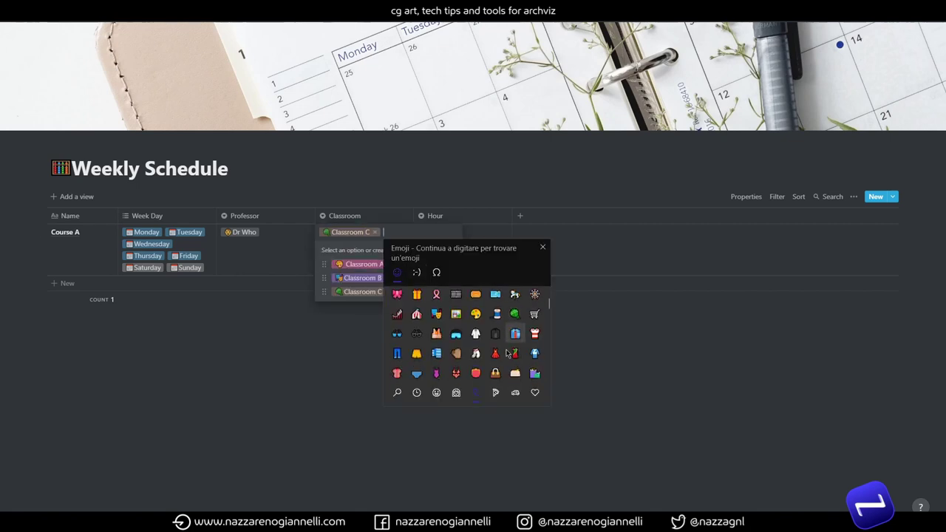
scroll(456, 332, up, 2)
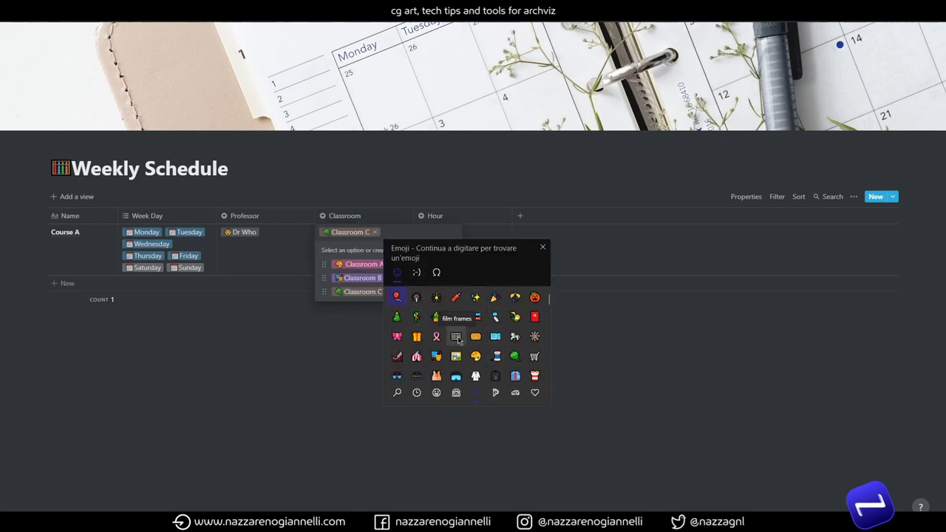
click(457, 337)
text(Classroom D)
click(400, 265)
Step: Colour Classroom A, B, C and D red
click(400, 266)
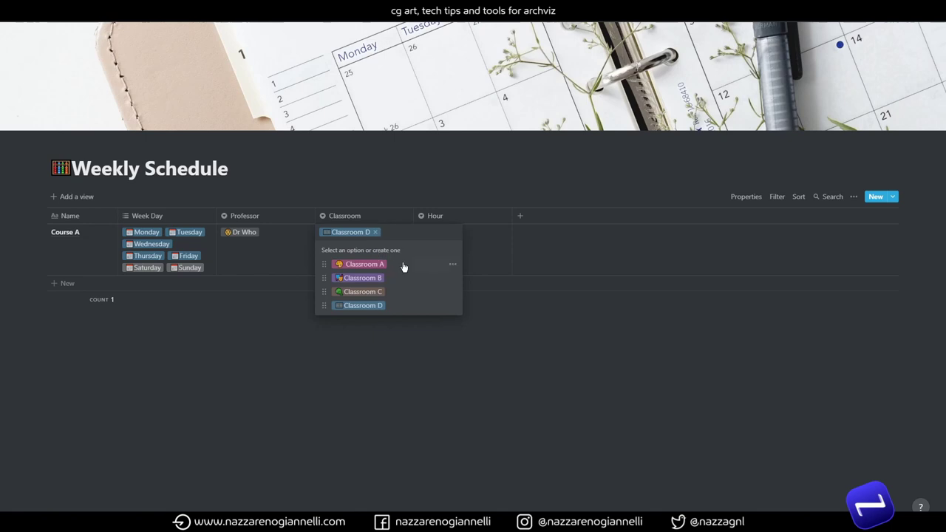
click(452, 264)
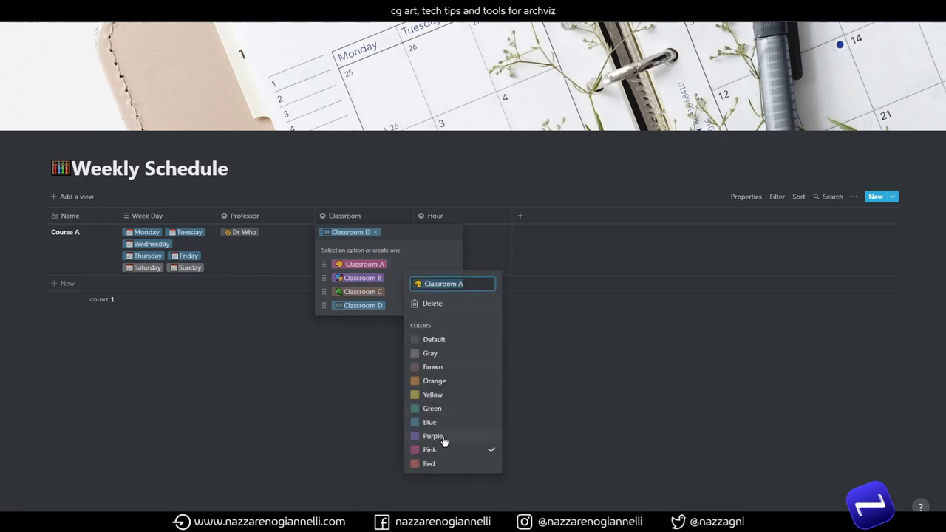
click(443, 464)
click(450, 477)
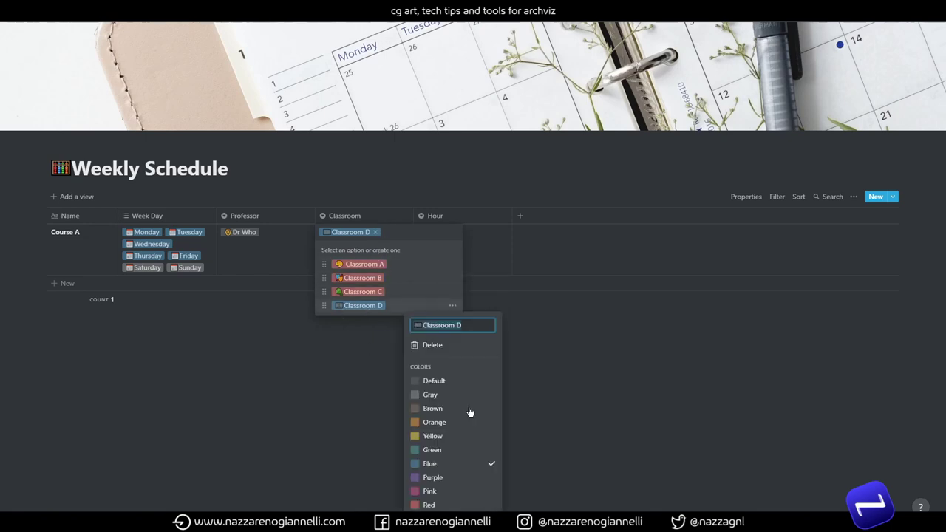
click(429, 509)
click(372, 342)
Step: Create an '8:00' Hour option with the eight o'clock emoji for Course A
click(439, 235)
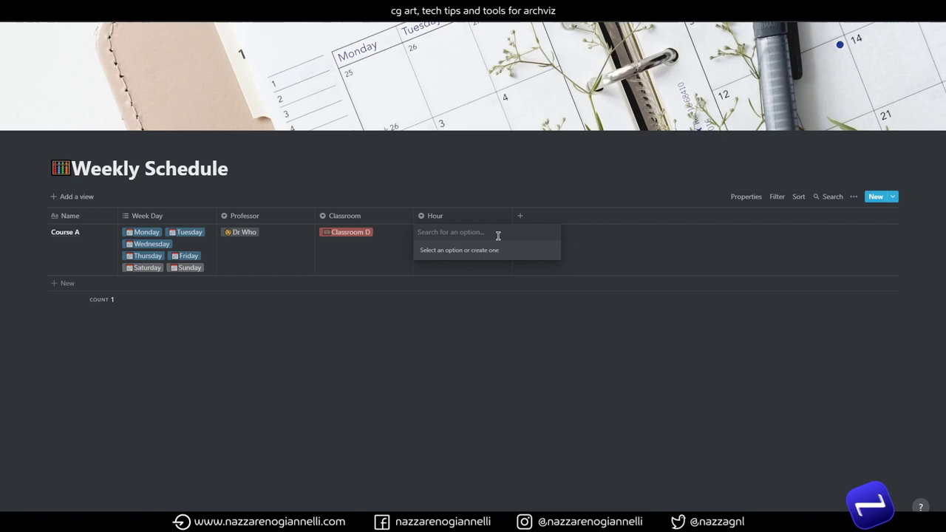
key(super+period)
text(clock)
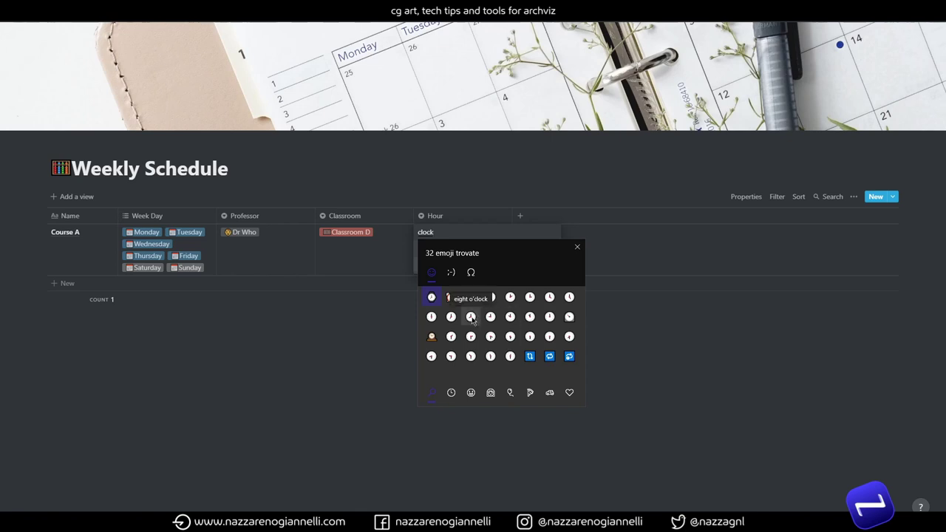
click(471, 317)
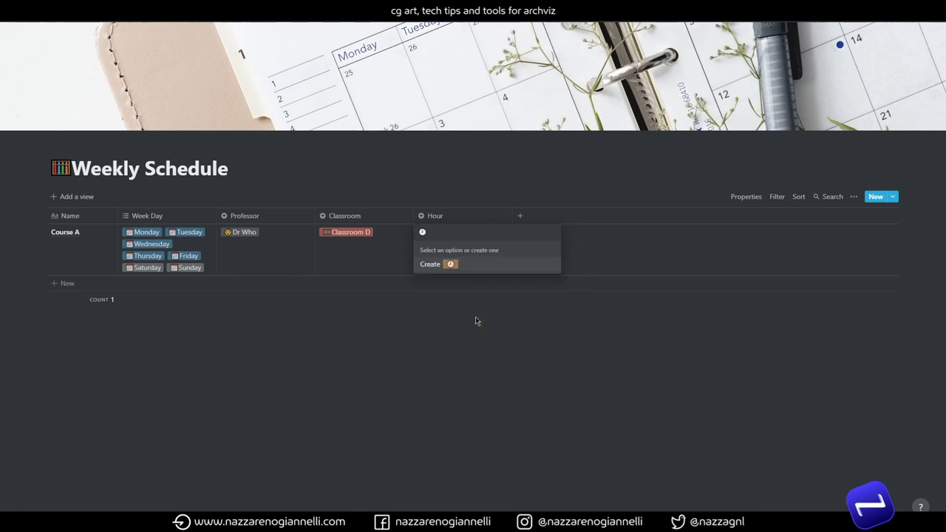
text(8:00)
click(461, 264)
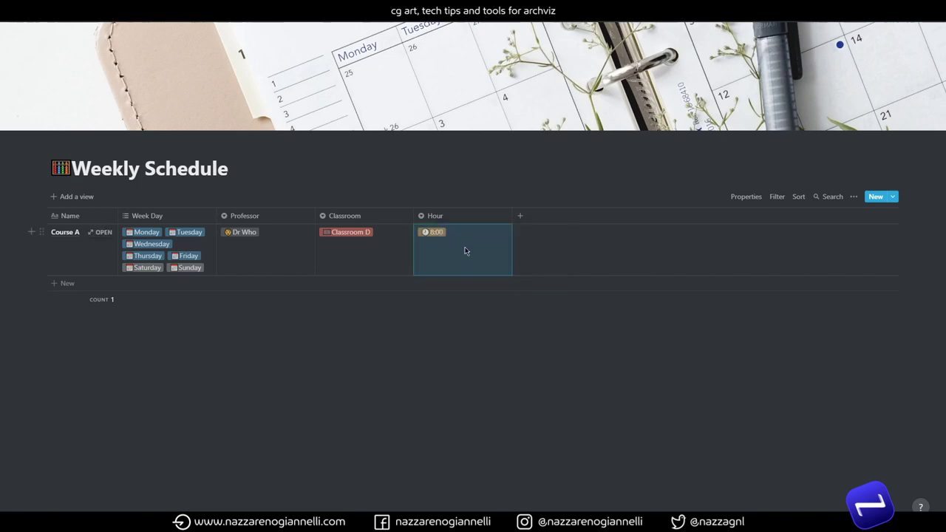
Step: Add a 09:00 Hour option marked with a clock emoji
click(464, 251)
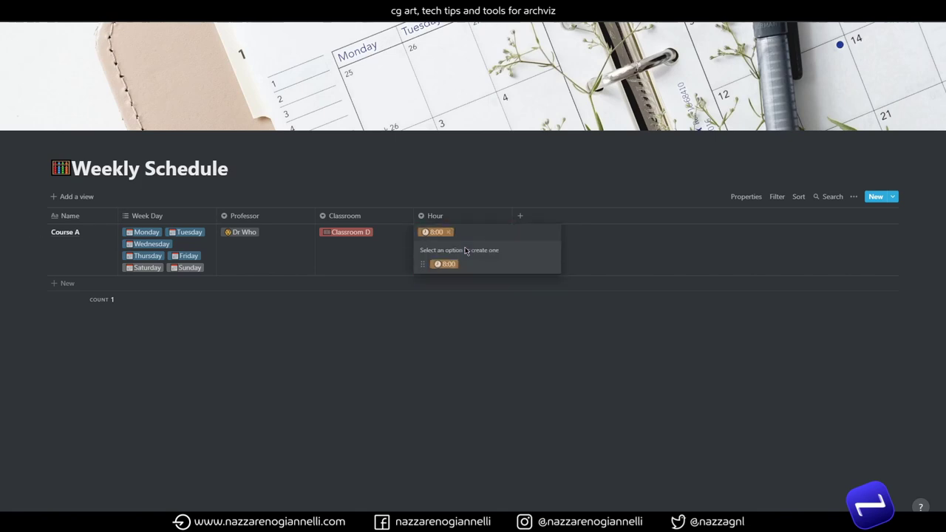
key(super+period)
text(clock)
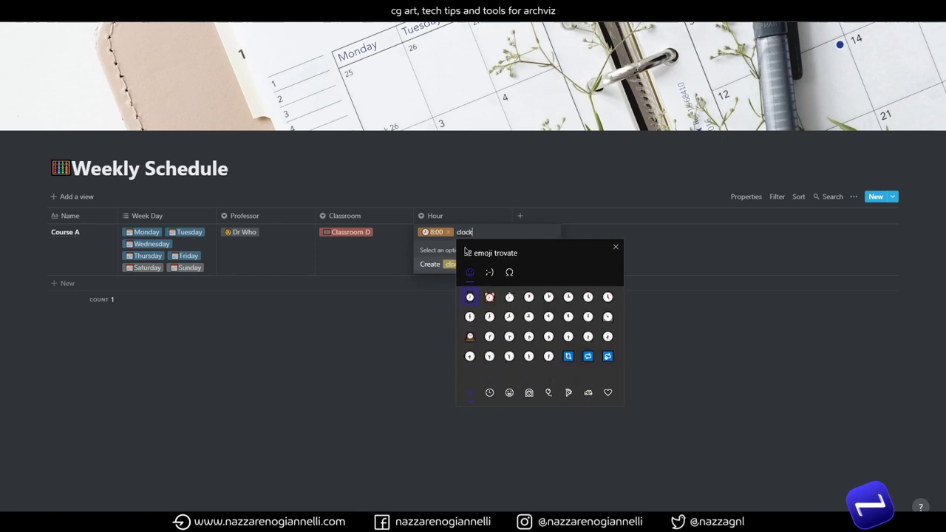
click(528, 317)
text(09:00)
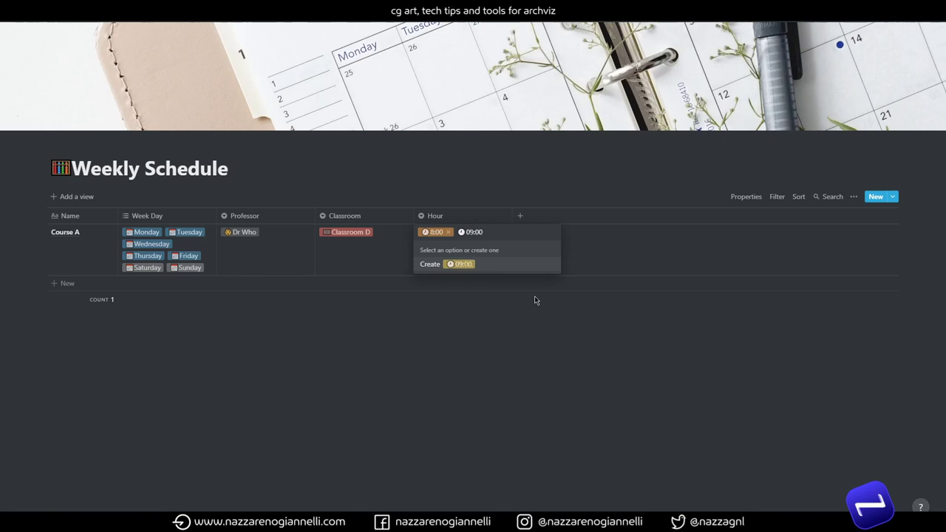
click(484, 267)
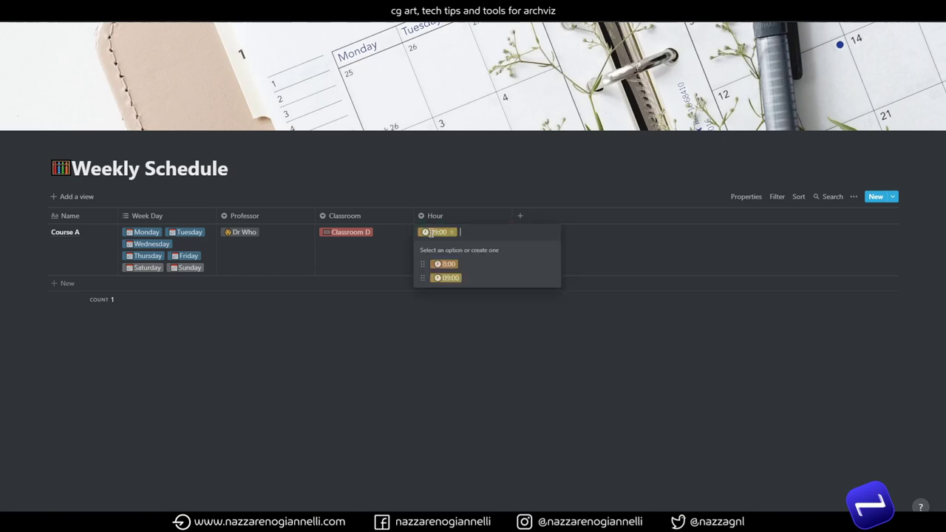
Step: Rename the 09:00 option to 9:00 with a clock, and add a clock-marked 10:00 option
click(551, 264)
key(Escape)
click(551, 264)
key(Escape)
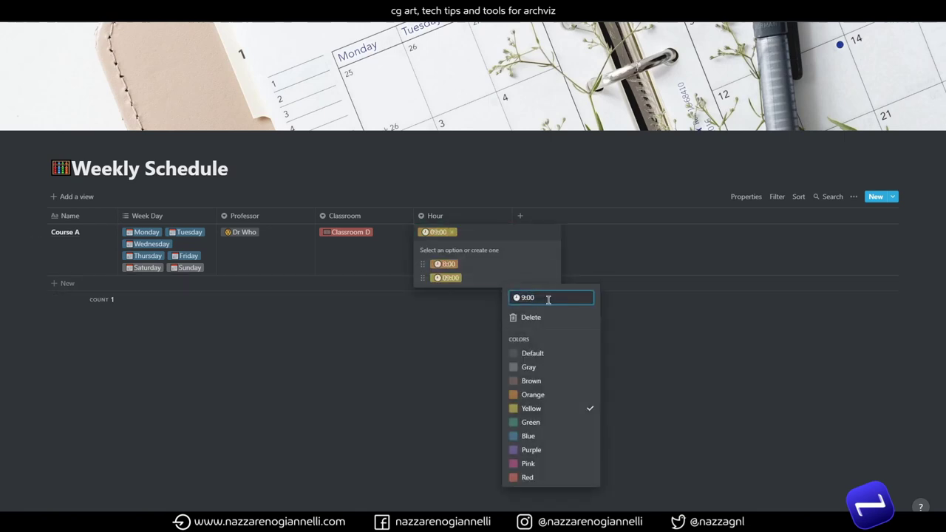
key(Escape)
key(super+period)
text(orologio)
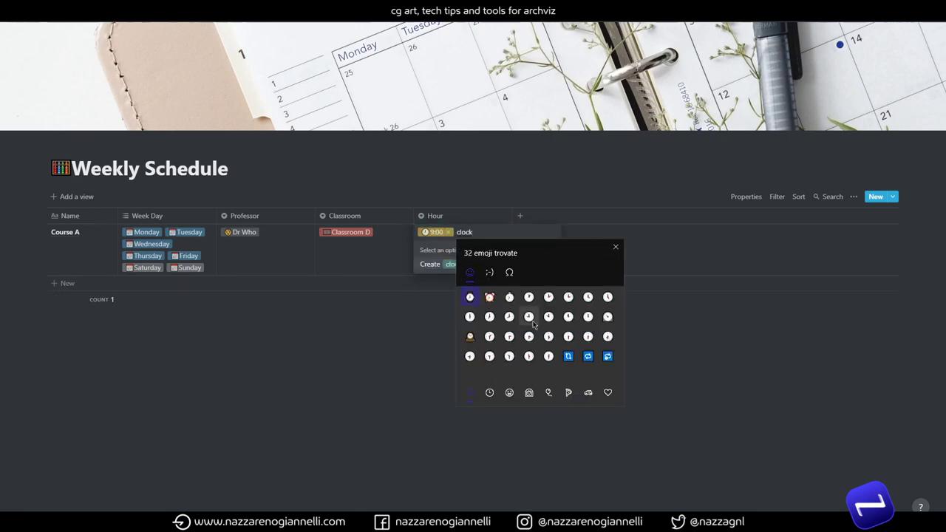
click(528, 297)
text(10:00)
key(Return)
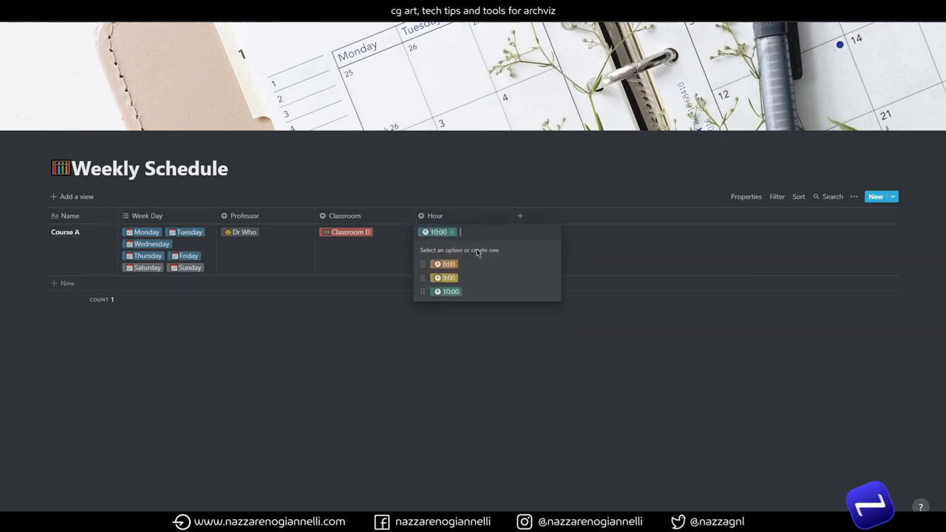
Step: Add clock-marked 11:00 and 12:00 Hour options
key(super+period)
text(orologio)
click(570, 306)
text(11:00)
key(Return)
key(Escape)
key(Return)
key(super+period)
text(orologio)
click(592, 316)
text(12:00)
key(Return)
Step: Add a clock-marked 13:00 option and set it as Course A's hour
key(super+period)
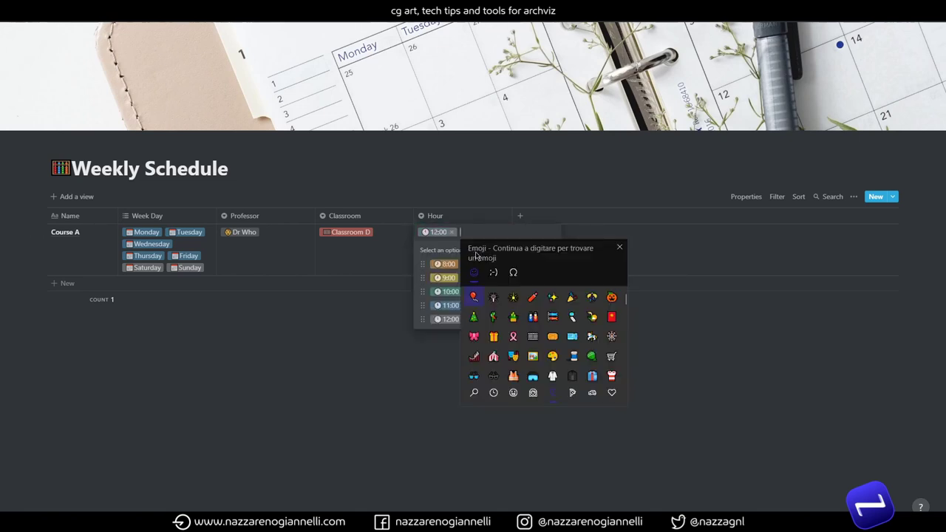
text(clock)
click(533, 296)
text(13:00)
click(470, 265)
click(461, 257)
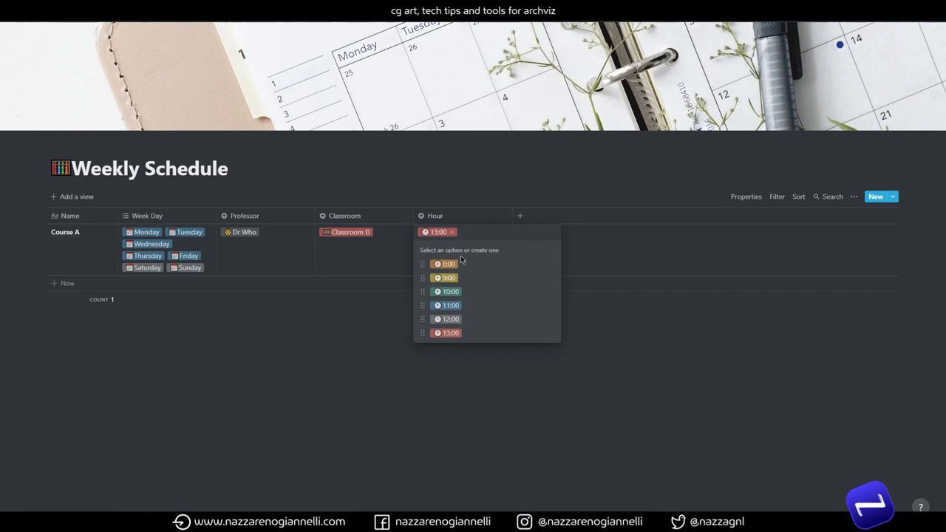
Step: Create a 14:00 Hour option with a clock emoji and assign it to Course A
key(super+period)
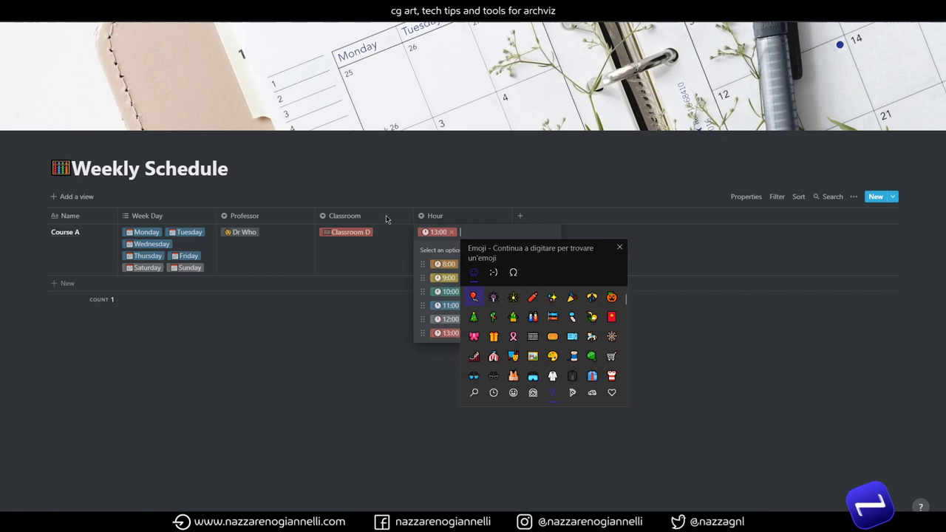
click(509, 232)
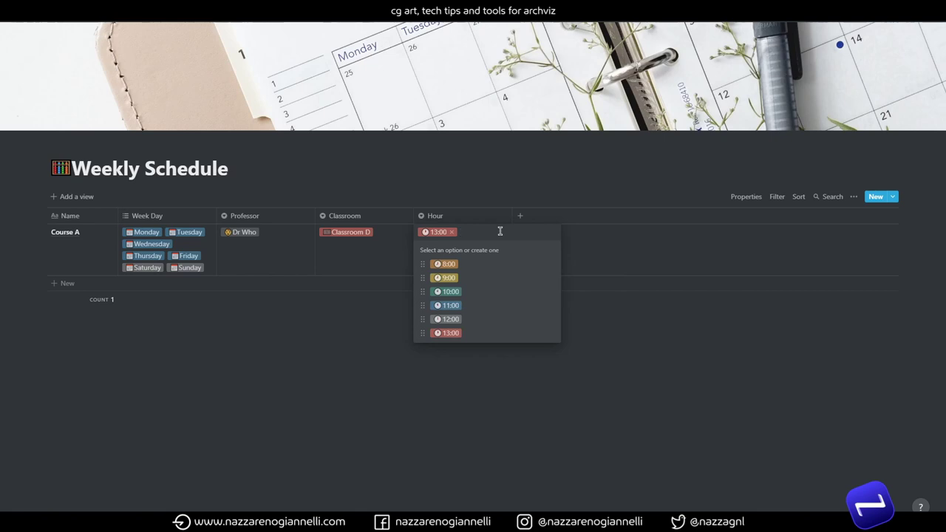
key(super+period)
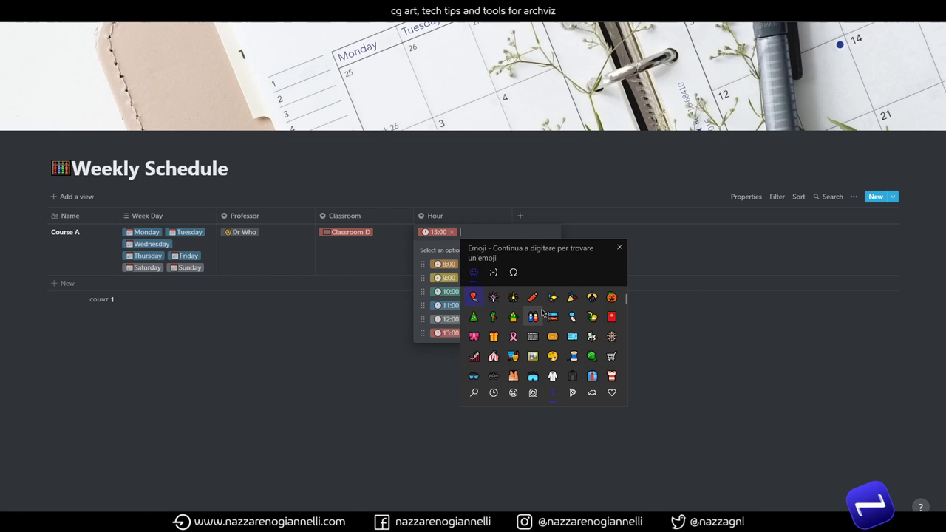
text(clock)
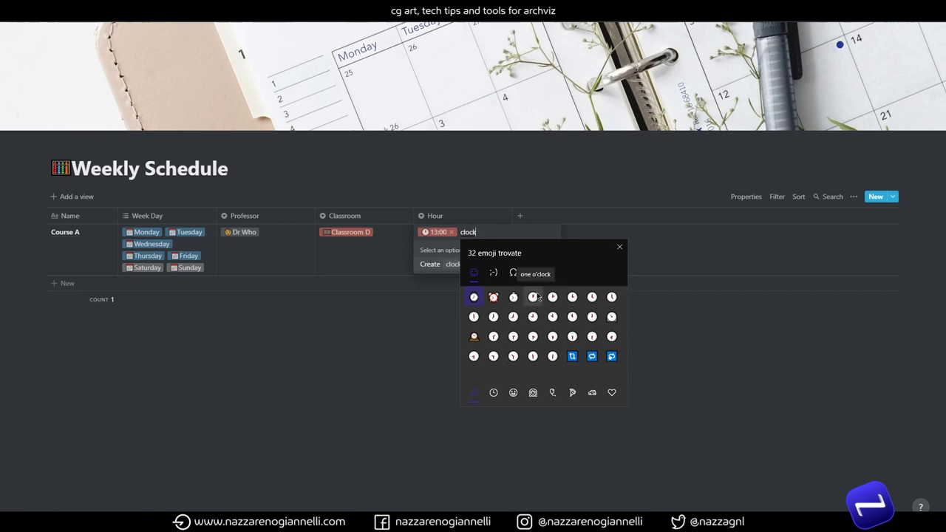
click(538, 296)
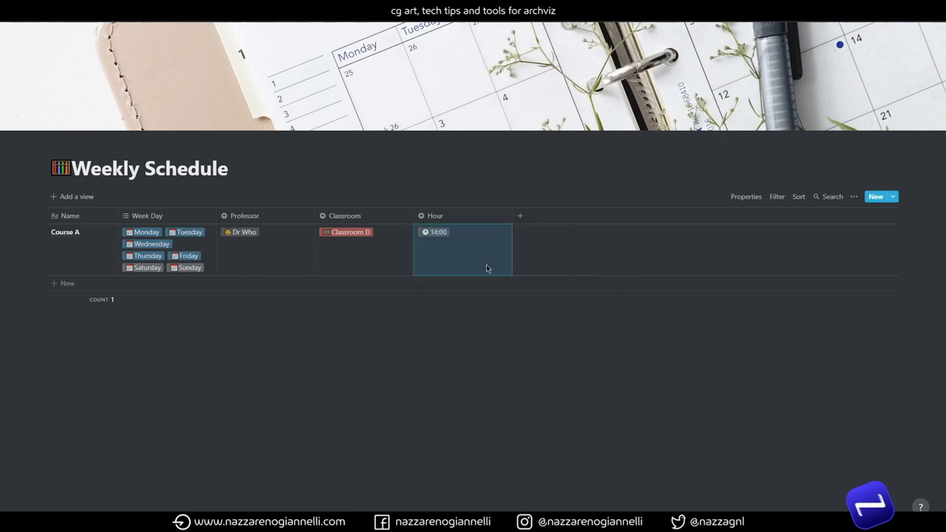
Step: In the Hour options, make 12:00 Purple, 13:00 Pink and 14:00 Red
click(487, 267)
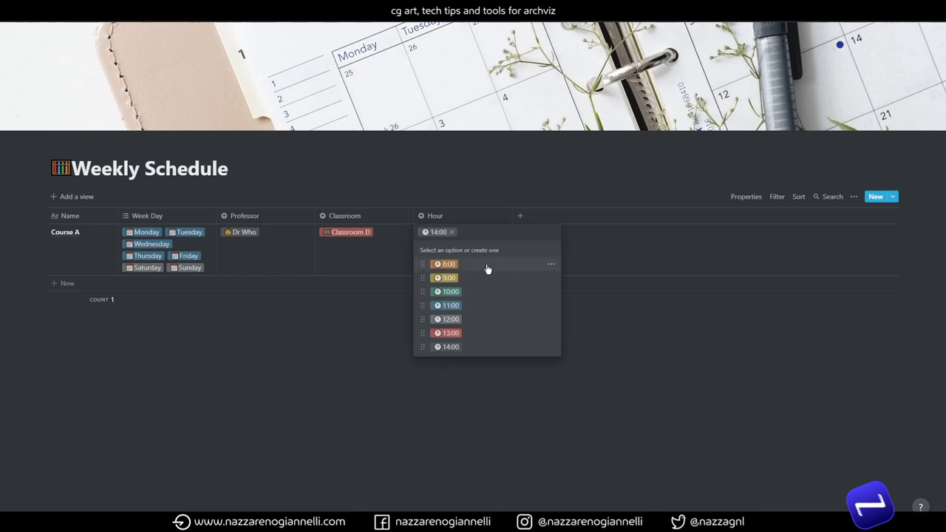
click(552, 264)
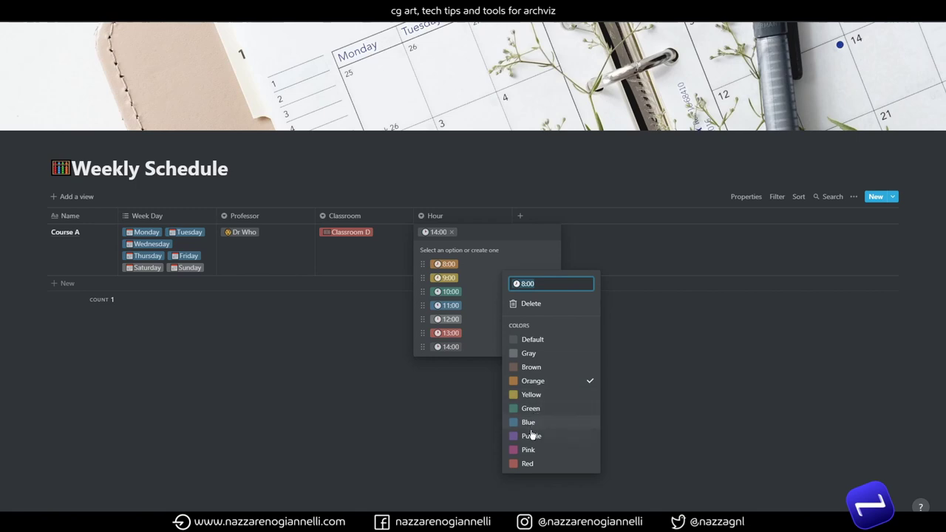
click(475, 328)
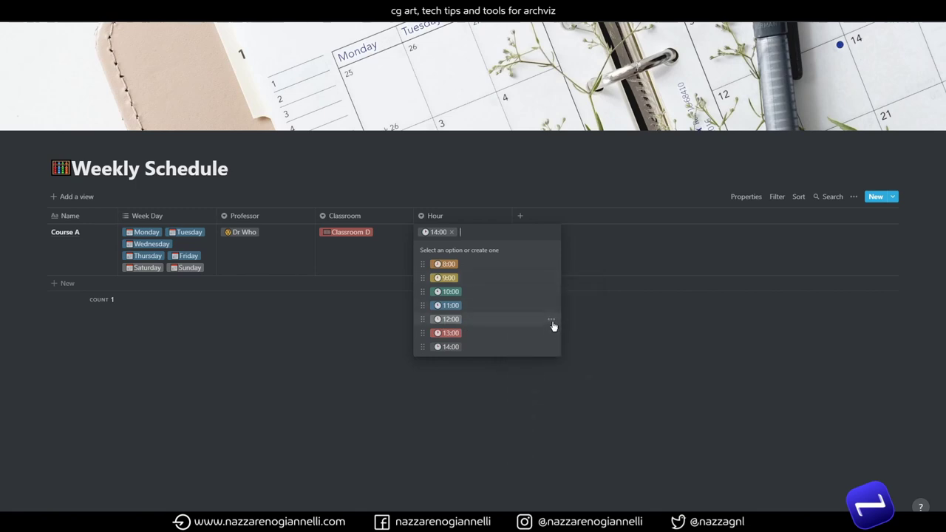
click(551, 319)
click(531, 276)
click(405, 319)
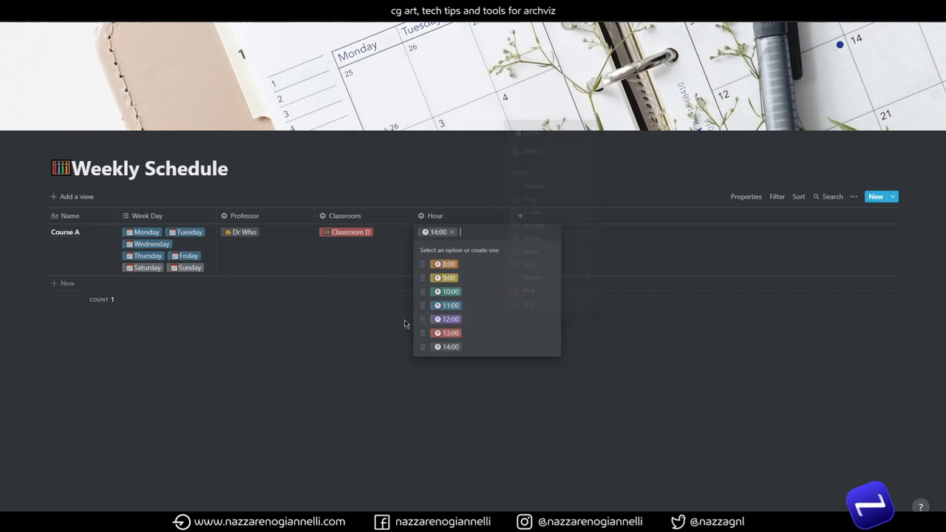
click(551, 333)
click(543, 304)
click(484, 350)
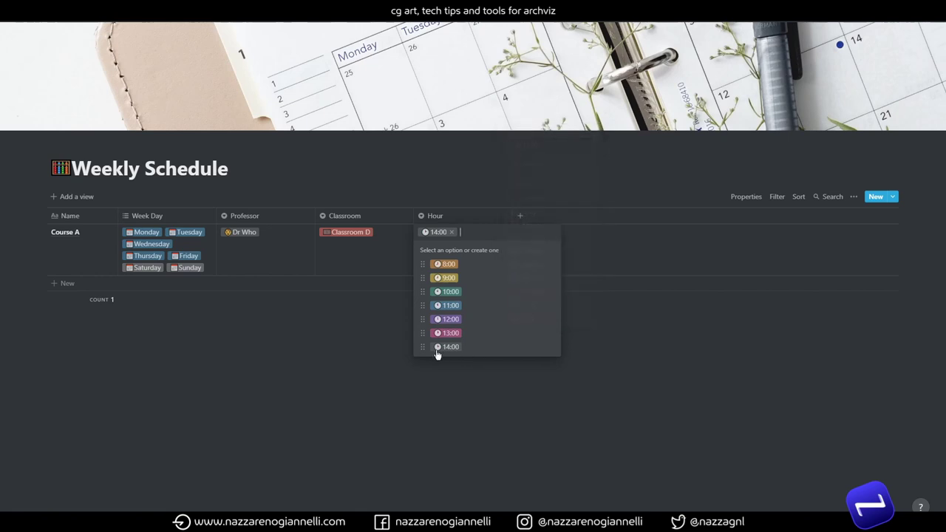
click(554, 349)
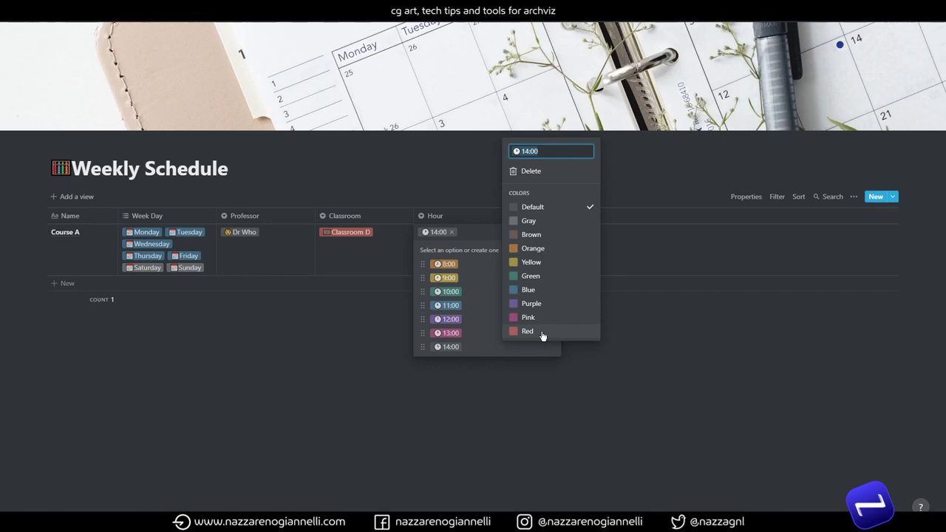
click(542, 334)
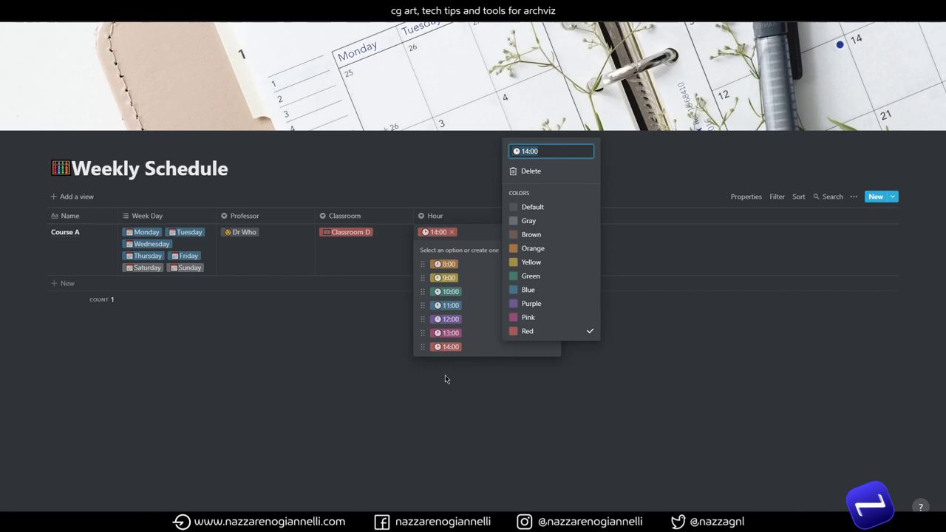
key(Escape)
key(Escape)
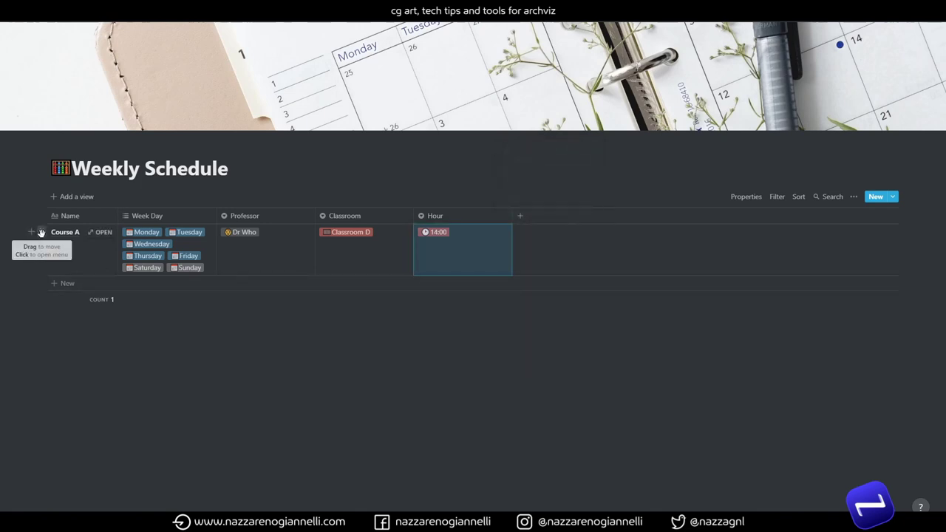
Step: Remove Tuesday through Sunday from Course A's Week Day, leaving Monday, and open the row's menu to duplicate it
click(176, 259)
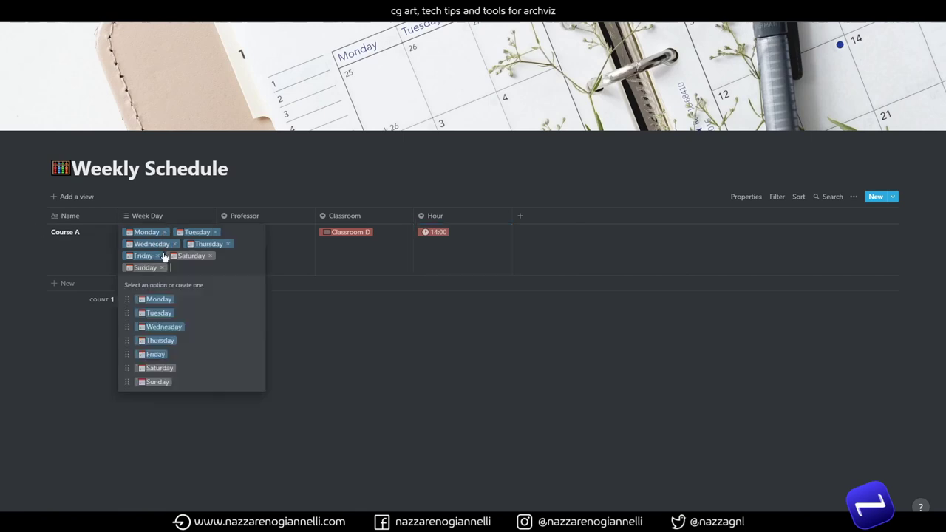
click(176, 245)
click(167, 245)
click(163, 256)
click(157, 244)
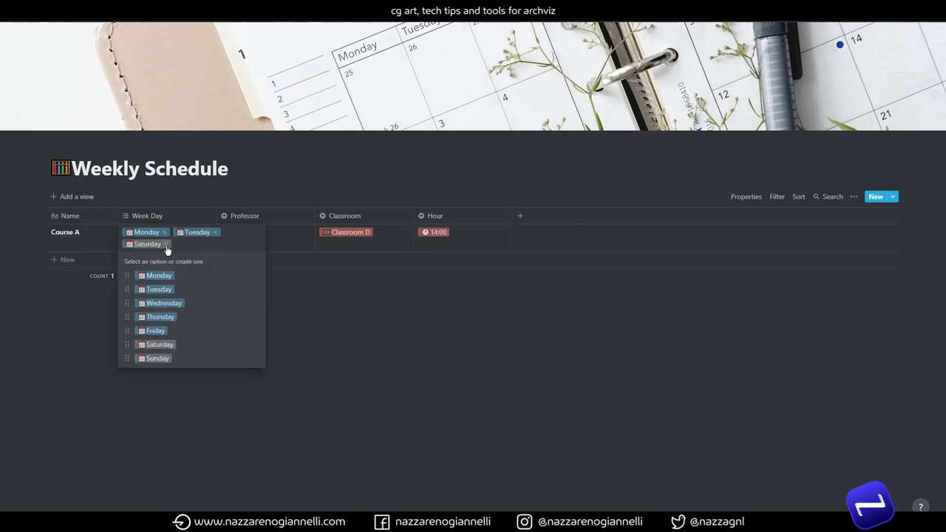
click(167, 244)
click(214, 232)
key(Escape)
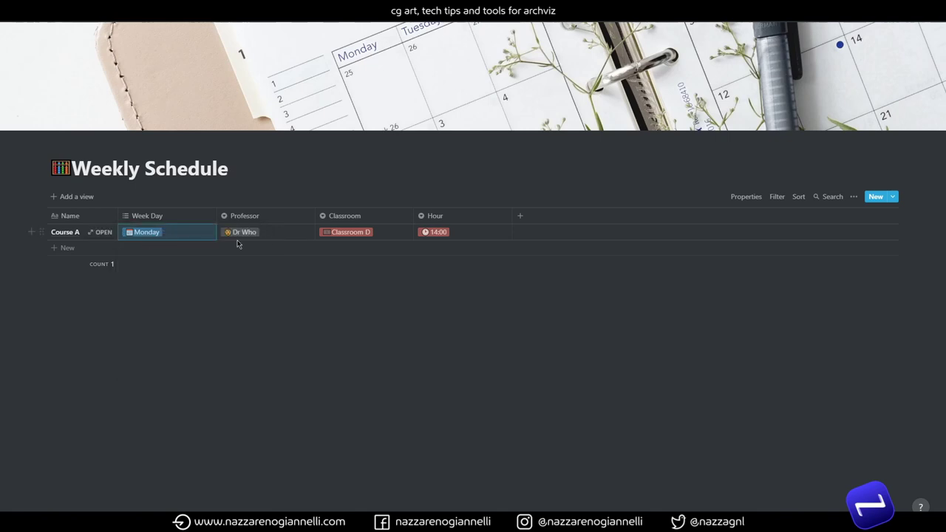
click(42, 230)
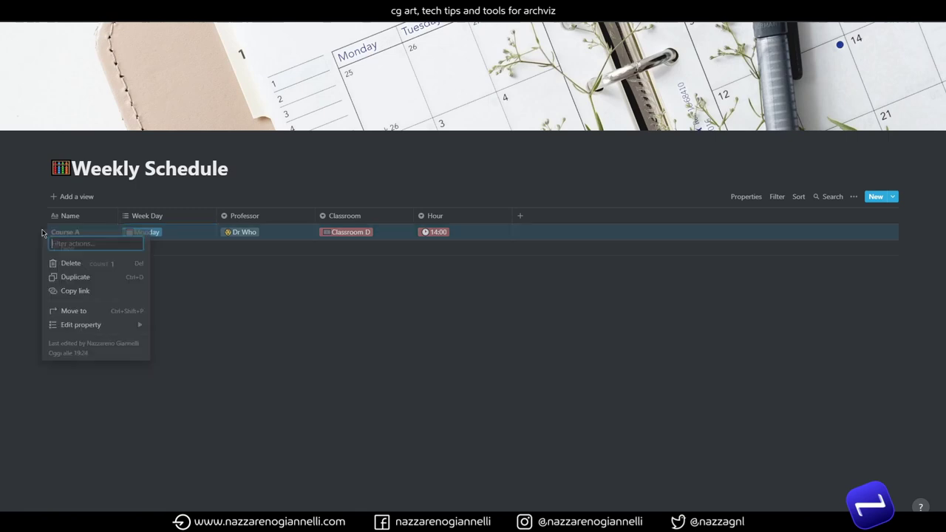
Step: Duplicate Course A into Course B: Tuesday, Mr Bee, Classroom A, 8:00
click(72, 279)
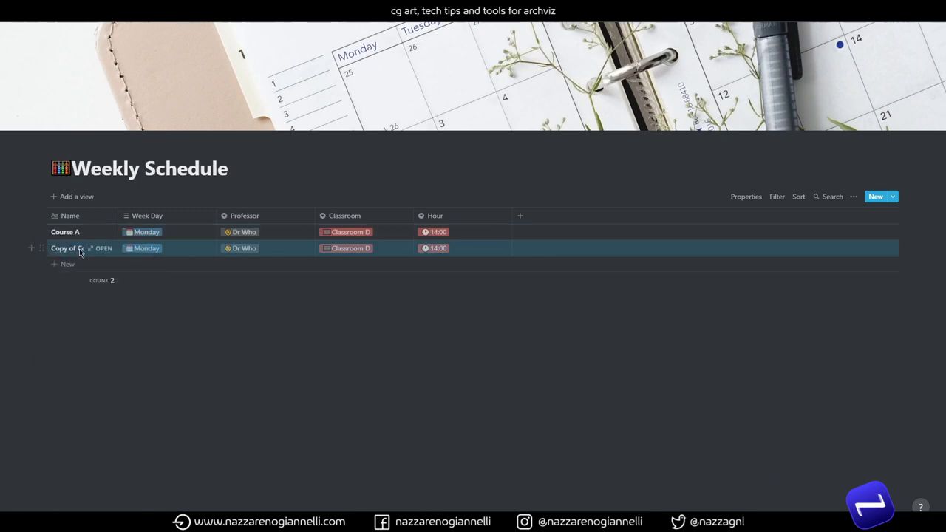
click(78, 247)
key(BackSpace)
text(B)
click(146, 249)
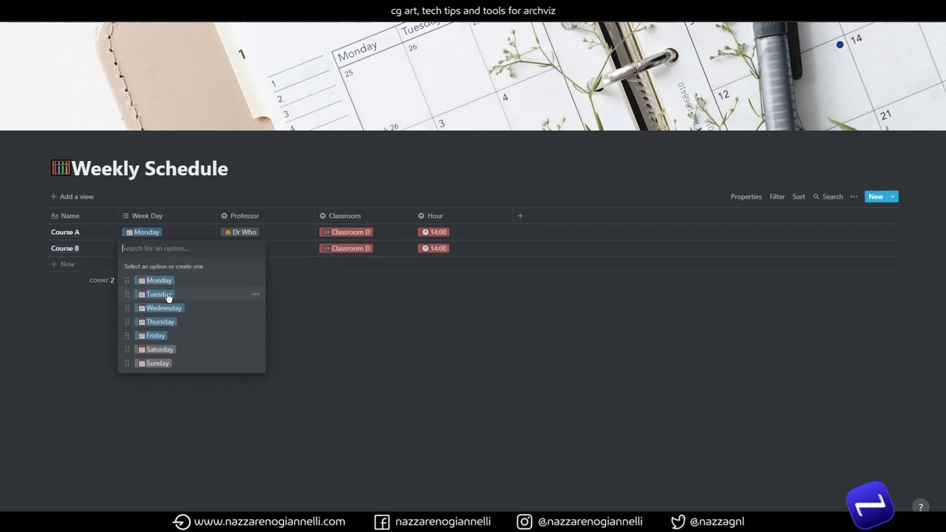
click(165, 294)
click(271, 249)
click(463, 248)
click(392, 272)
Step: Duplicate Course B into Course C on Wednesday at 10:00
click(41, 248)
click(73, 295)
click(136, 265)
key(ctrl+a)
text(Course C)
click(136, 265)
click(161, 325)
click(436, 265)
click(425, 325)
Step: Duplicate Course C into Course D on Wednesday at 11:00 in Classroom B
click(40, 265)
click(73, 313)
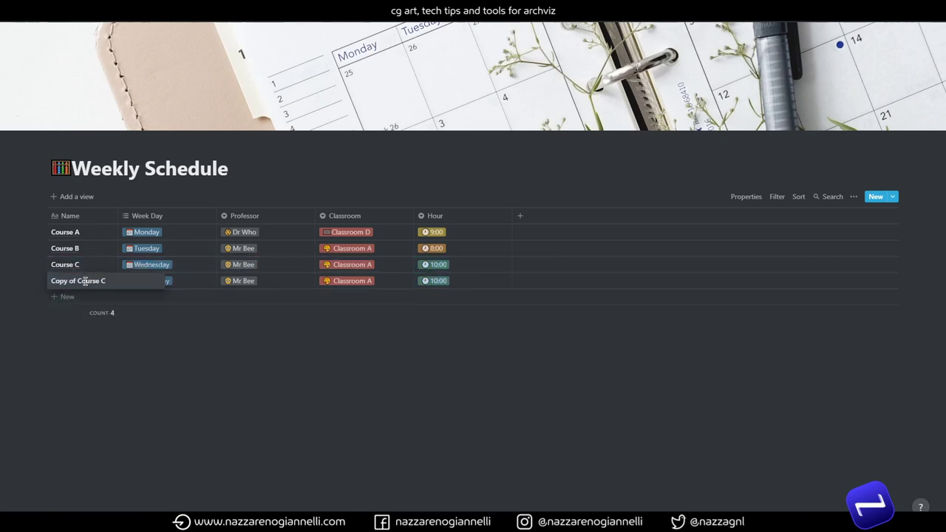
key(ctrl+a)
text(Course D)
click(147, 281)
click(436, 281)
click(449, 355)
click(347, 281)
click(360, 327)
Step: Duplicate Course D into Course E: Thursday, Mrs Vee, Classroom C, 8:00
click(40, 281)
click(74, 329)
key(ctrl+a)
text(Course E)
click(147, 297)
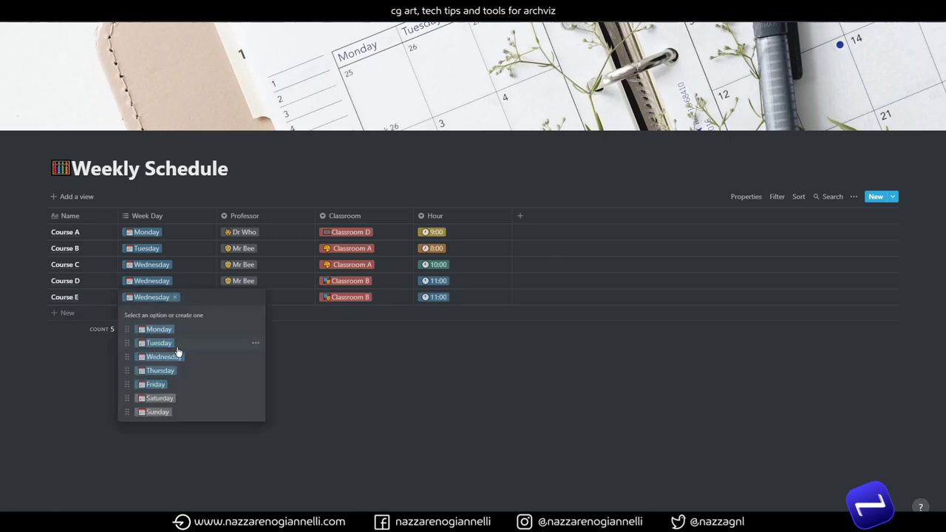
click(152, 372)
click(247, 298)
click(251, 355)
click(244, 297)
click(244, 342)
click(347, 297)
click(347, 357)
click(436, 297)
click(448, 338)
Step: Duplicate Course E into Course F: Thursday, Dr Who, Classroom D, 12:00
click(41, 297)
click(74, 346)
key(ctrl+a)
text(Course F)
click(148, 313)
click(160, 387)
click(244, 314)
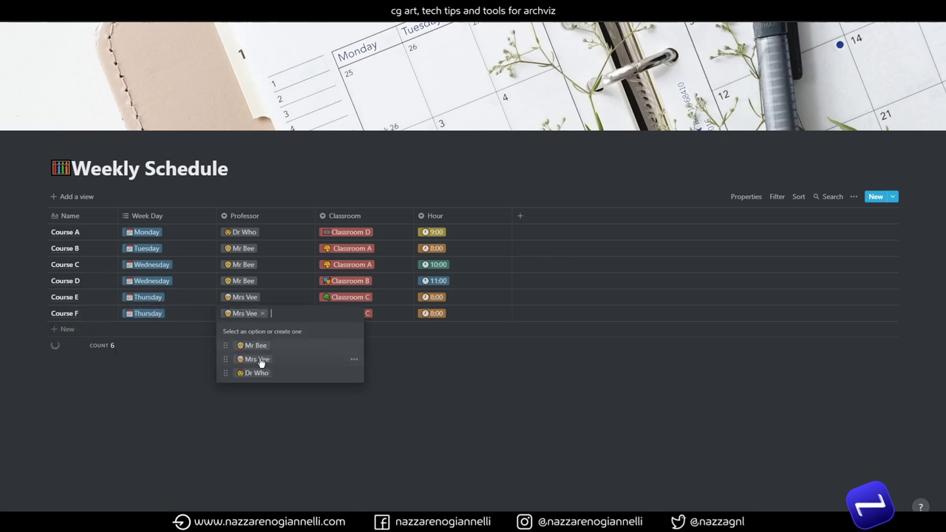
click(248, 359)
click(348, 314)
click(354, 386)
click(440, 313)
click(440, 401)
Step: Duplicate Course F into Course G: Friday only, Mrs Vee, Classroom C, 9:00
click(41, 313)
click(74, 362)
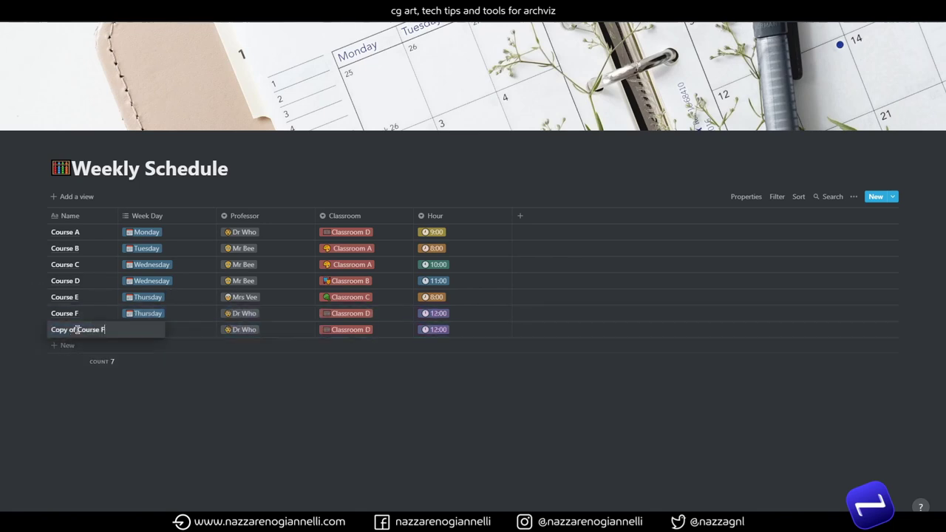
key(ctrl+a)
text(Course G)
click(148, 330)
click(155, 416)
click(167, 329)
click(245, 332)
click(245, 330)
click(254, 363)
click(351, 330)
click(355, 403)
click(436, 330)
click(450, 376)
Step: Duplicate Course G into Course H with its hour at 10:00
click(40, 330)
click(73, 378)
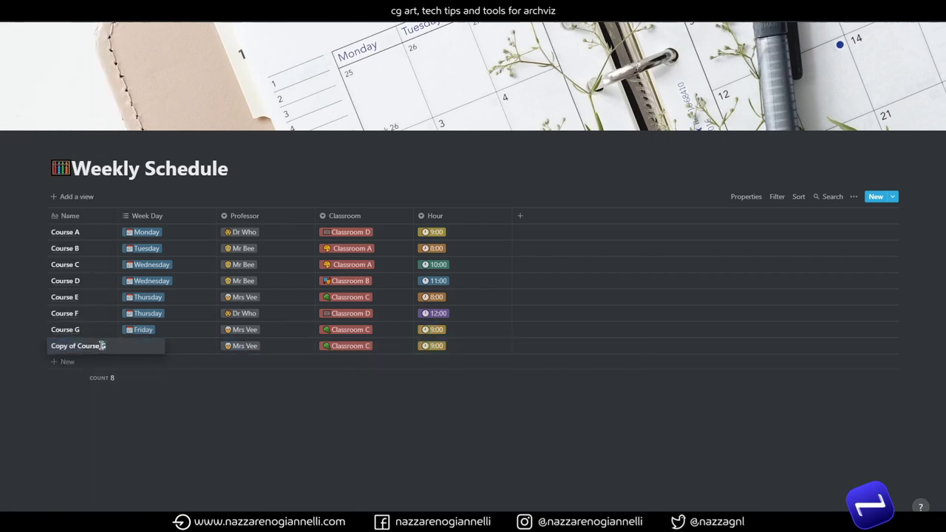
key(ctrl+a)
text(Course H)
click(444, 346)
click(453, 407)
Step: Duplicate Course H into Course I on Monday with Mr Bee
click(40, 346)
click(74, 393)
key(ctrl+a)
text(Course H)
key(BackSpace)
text(I)
click(148, 362)
click(152, 392)
click(244, 363)
click(252, 394)
click(348, 363)
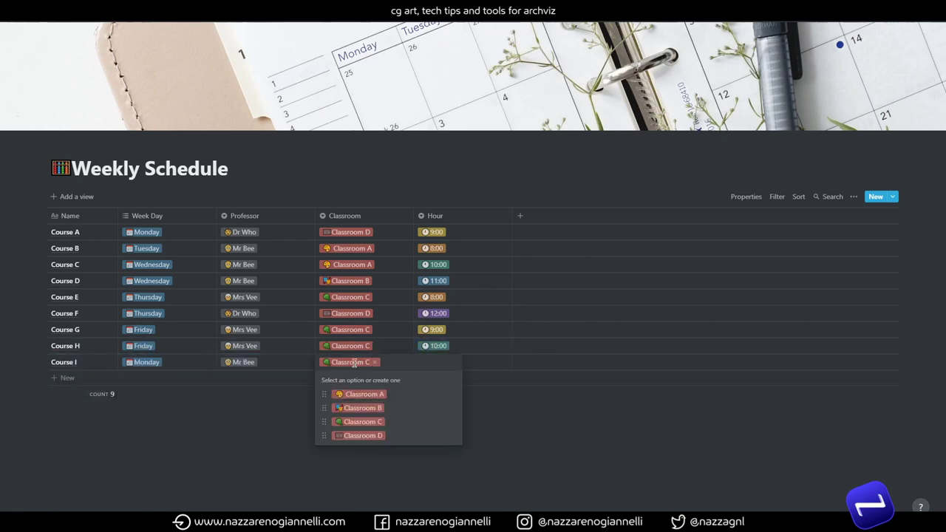
Step: Put Course I in Classroom B and add Thursday to its days
click(347, 414)
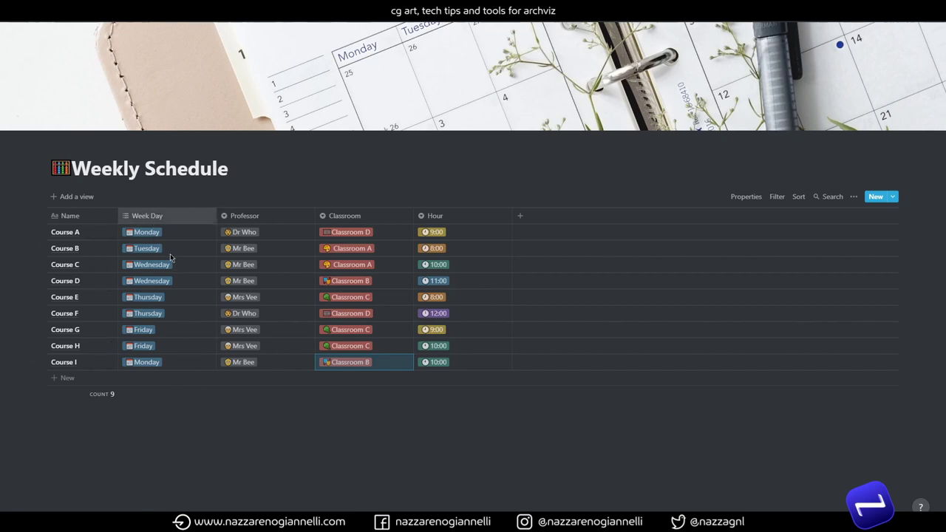
click(190, 368)
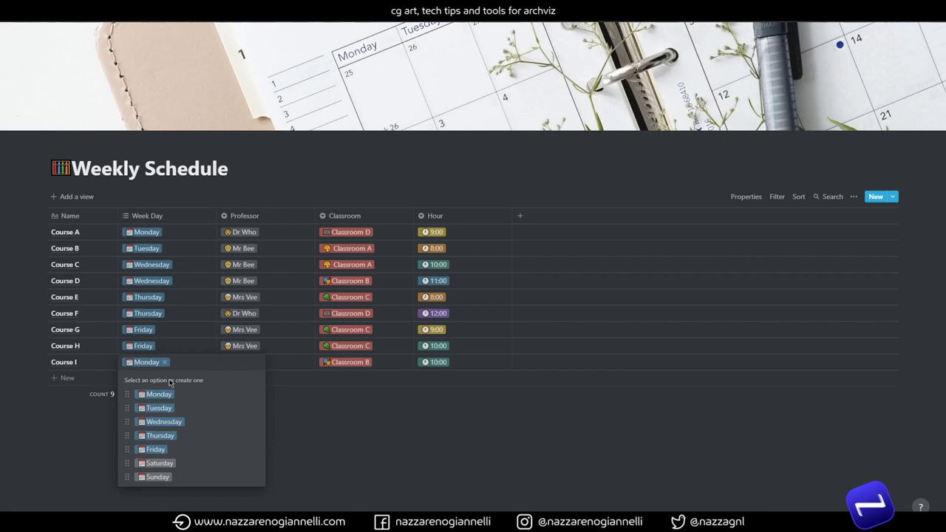
click(161, 438)
key(Escape)
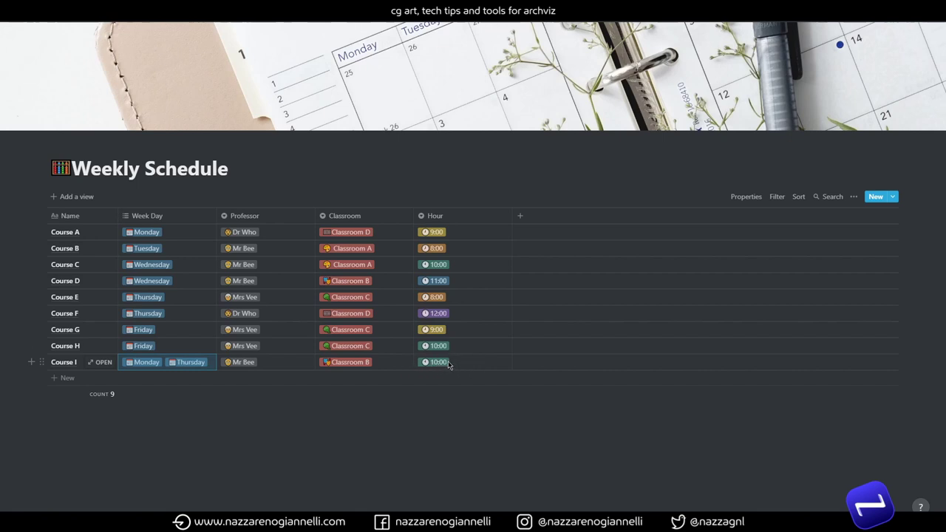
Step: Duplicate Course I and strip the 'Copy of' prefix so the copy is Course I
click(43, 361)
click(70, 408)
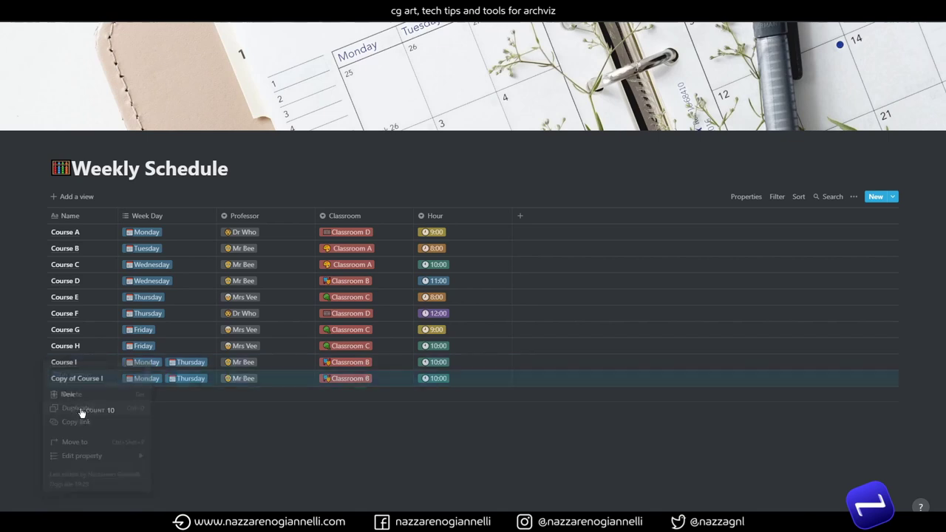
click(85, 385)
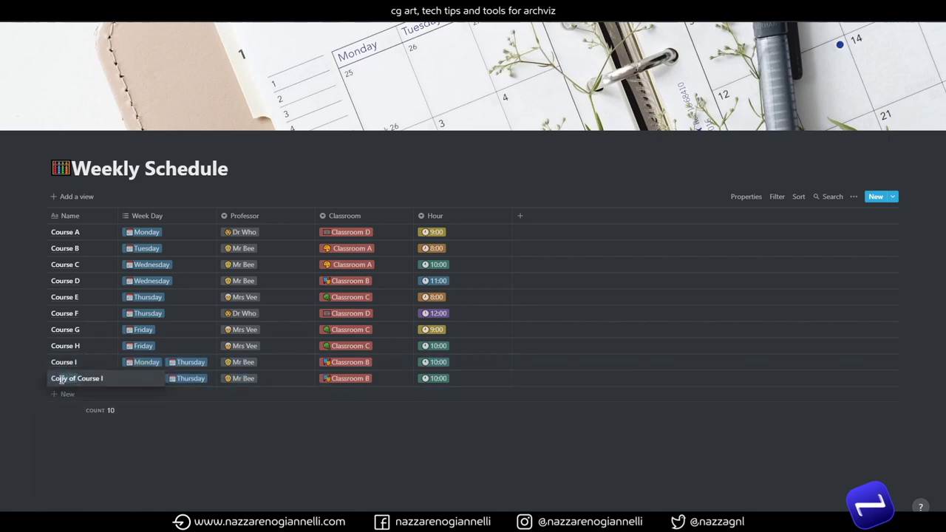
drag(49, 378, 80, 379)
key(BackSpace)
key(Return)
Step: Keep the first Course I on Monday only; make the second Thursday-only at 8:00
click(151, 367)
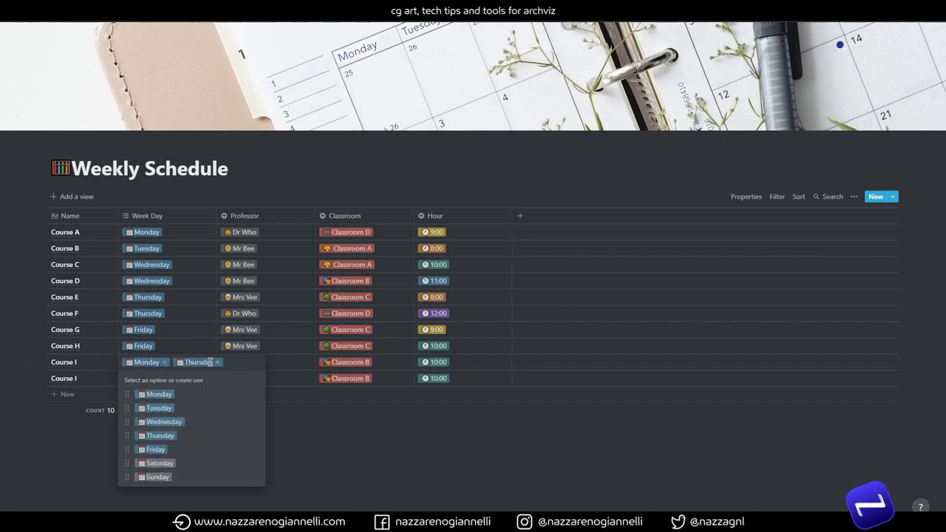
click(218, 361)
key(Escape)
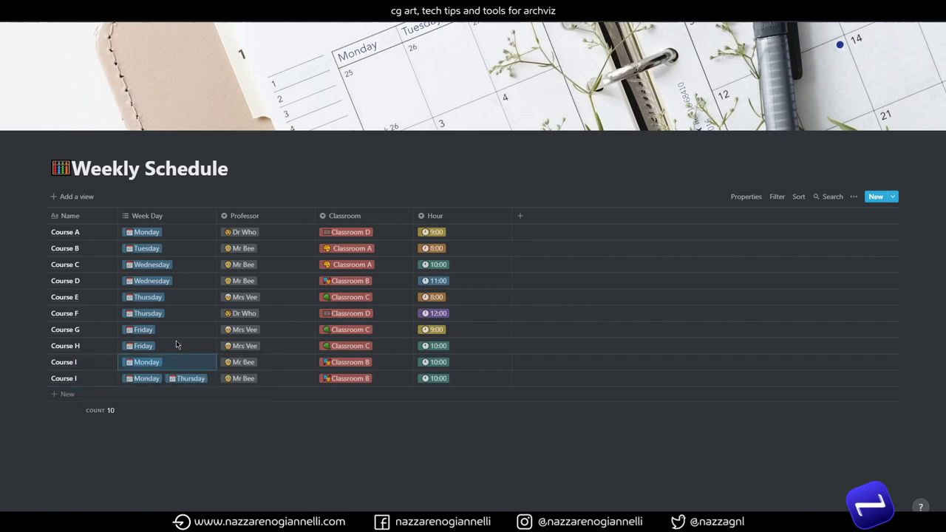
click(164, 377)
click(165, 379)
key(Escape)
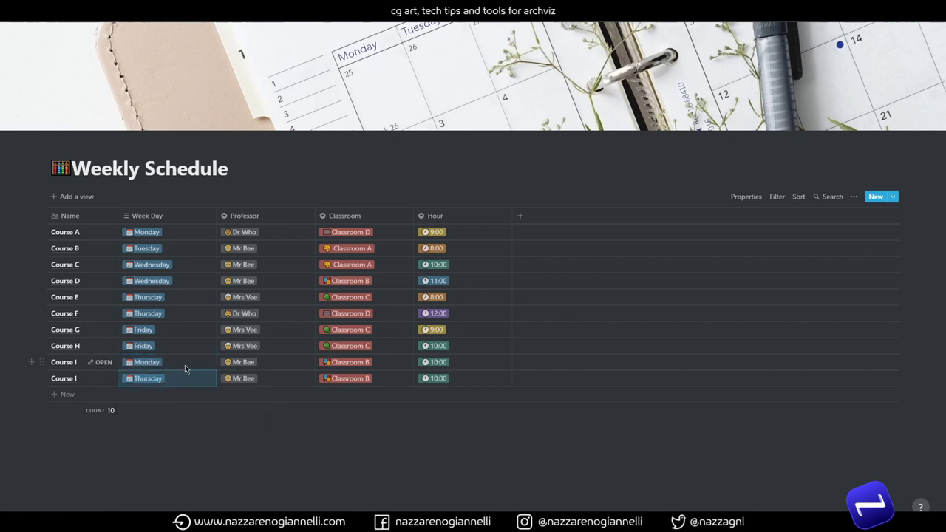
click(442, 380)
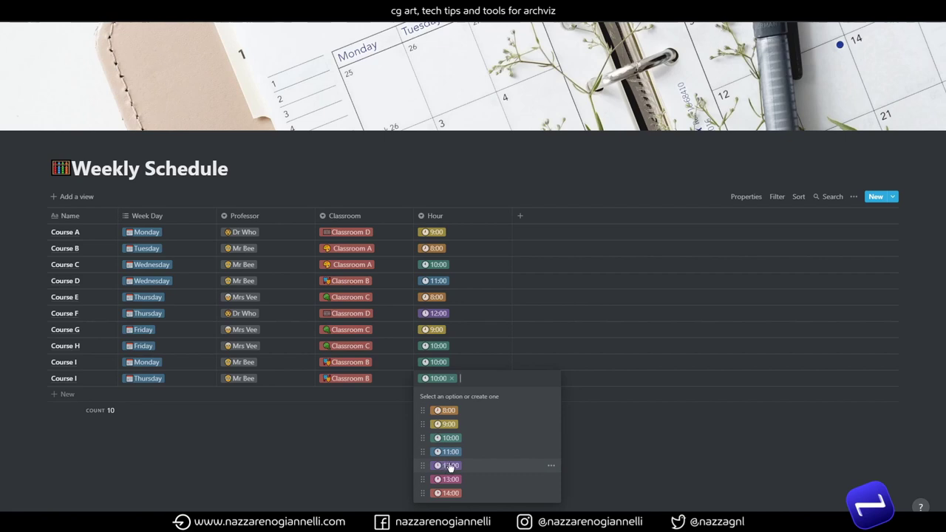
click(451, 411)
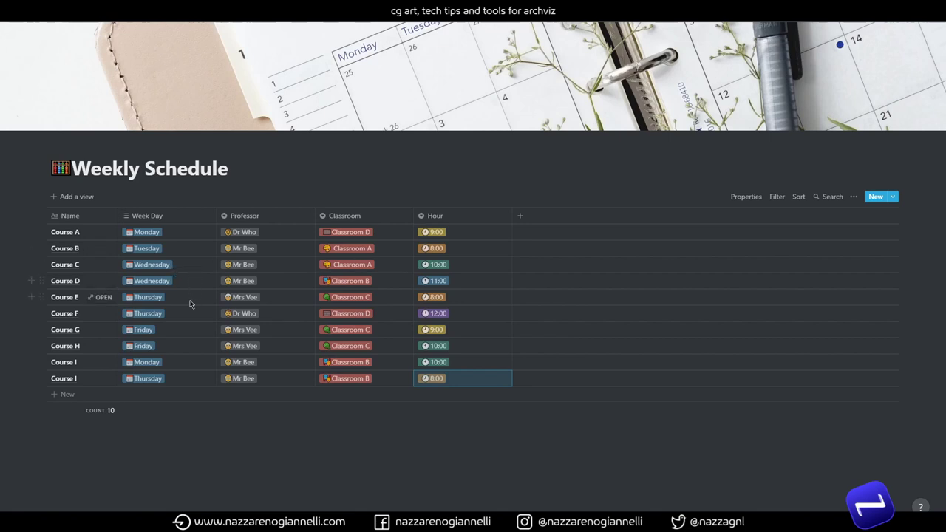
Step: Add Tuesday to Course E's days and Friday to Course F's days
click(189, 300)
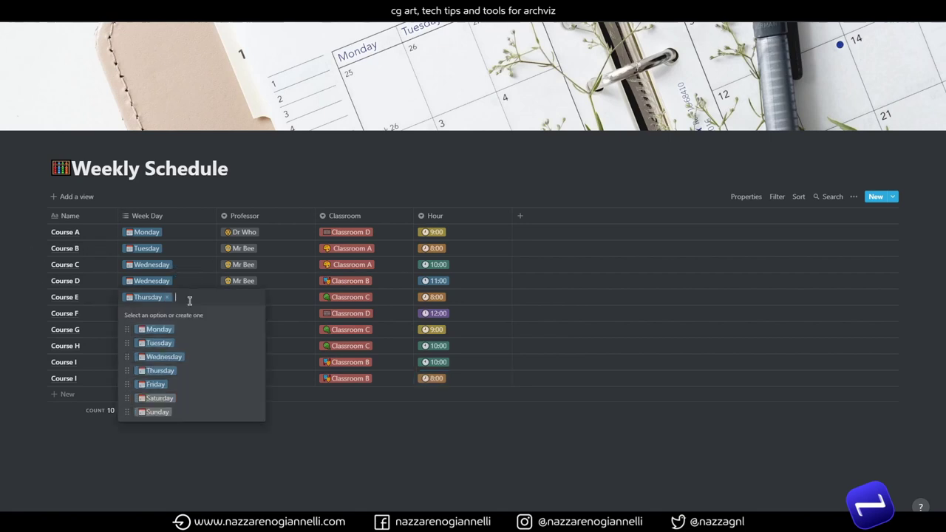
click(161, 343)
key(Escape)
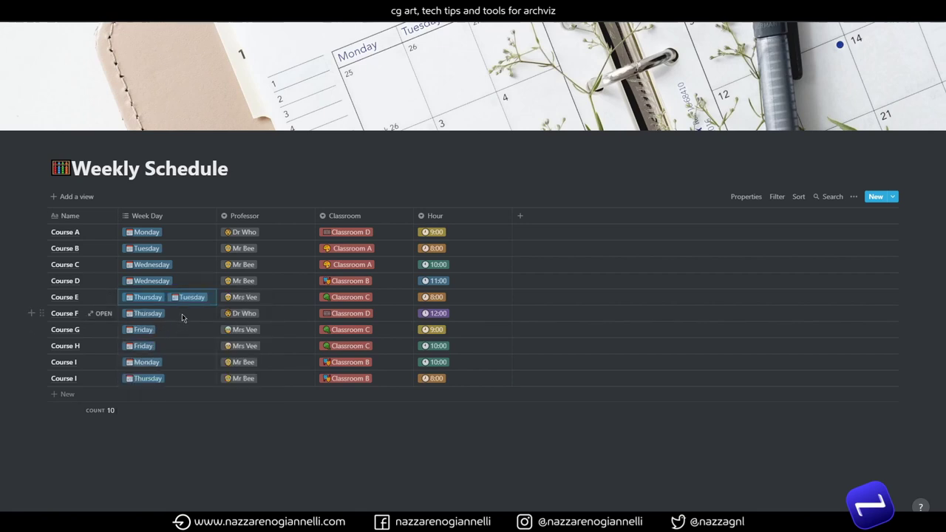
click(182, 314)
click(164, 393)
key(Escape)
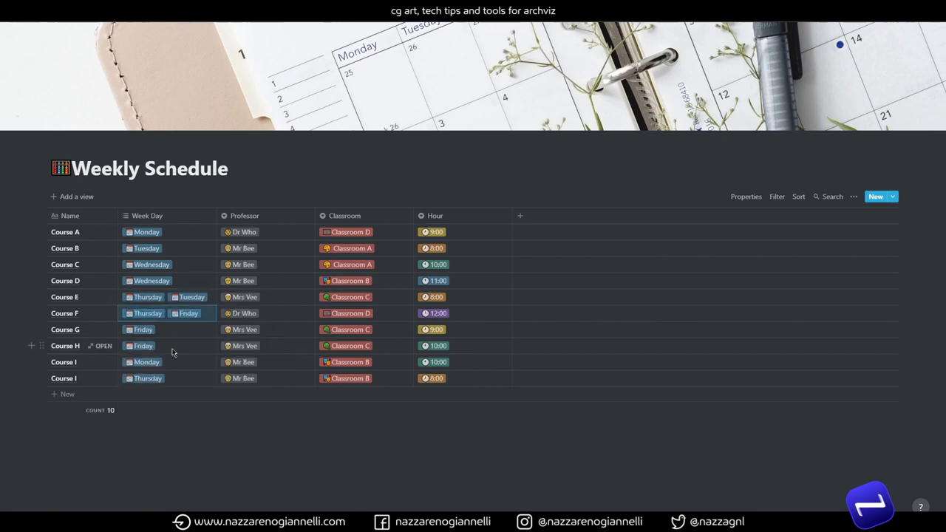
Step: Add Monday to Course C's days and set Monday's Course I to 11:00
click(185, 264)
click(148, 299)
key(Escape)
click(462, 374)
click(443, 455)
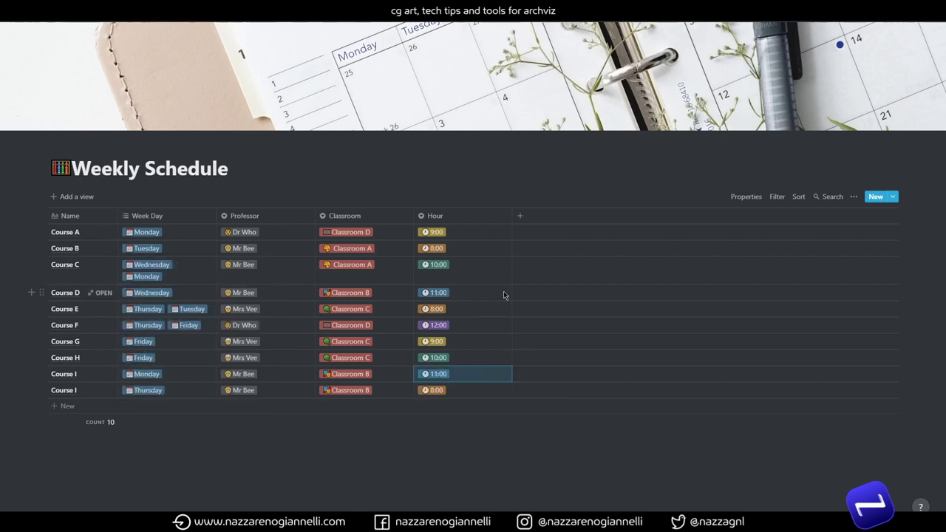
Step: Create a new Board view named Weekly Board
click(73, 198)
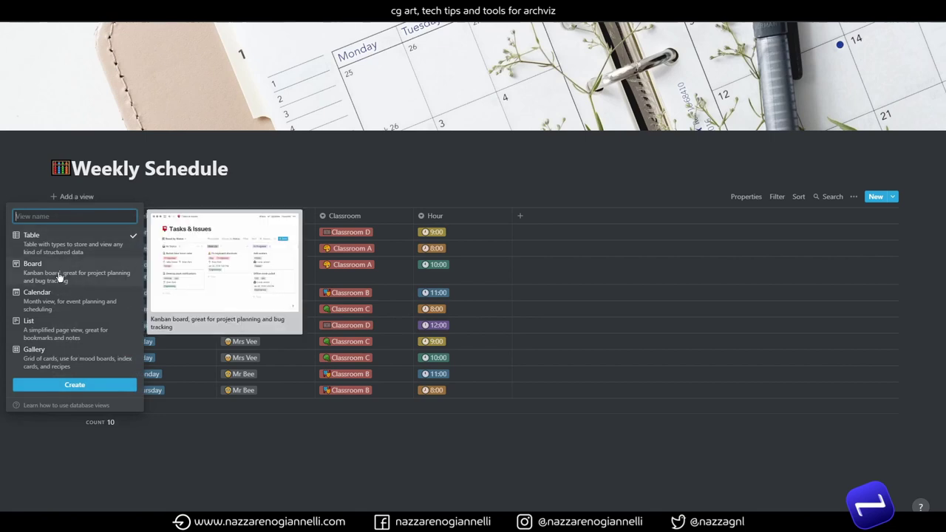
click(59, 276)
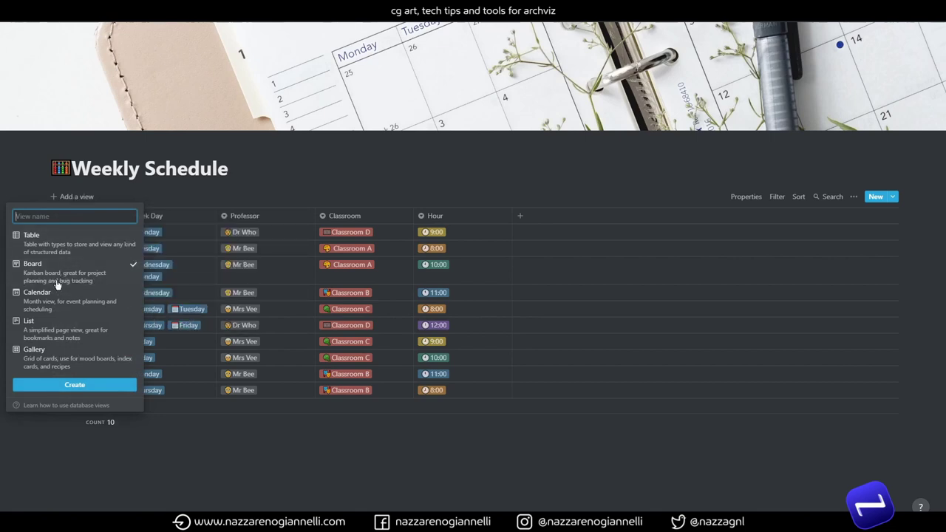
text(Weekly Board)
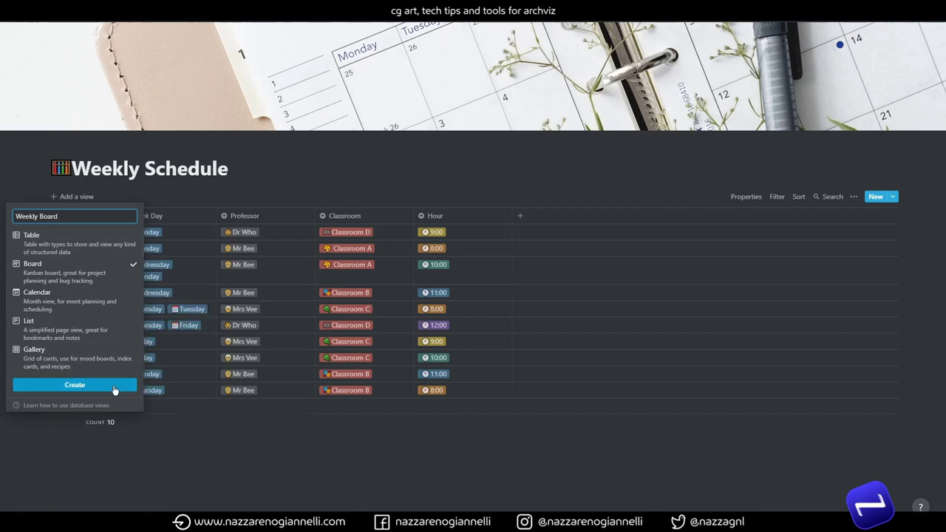
click(82, 388)
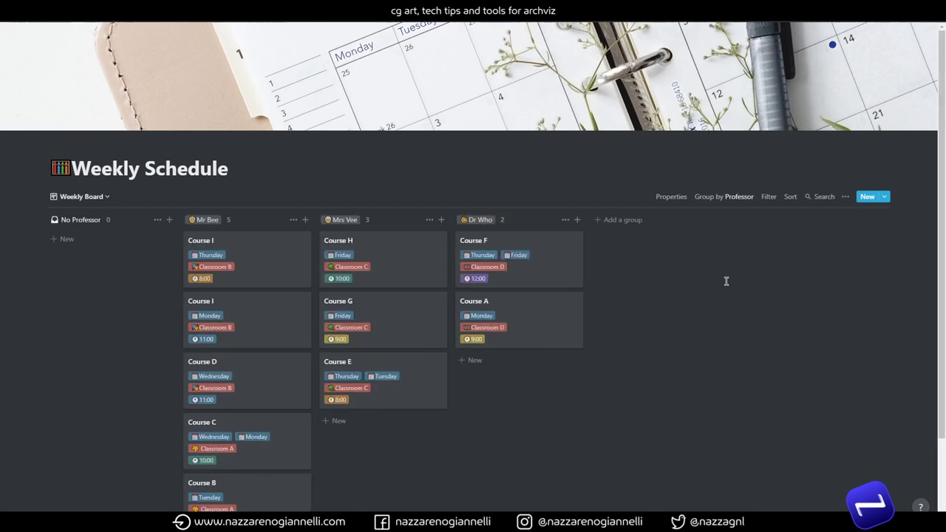
Step: Group the board's columns by Week Day and hide the No Week Day column
click(847, 200)
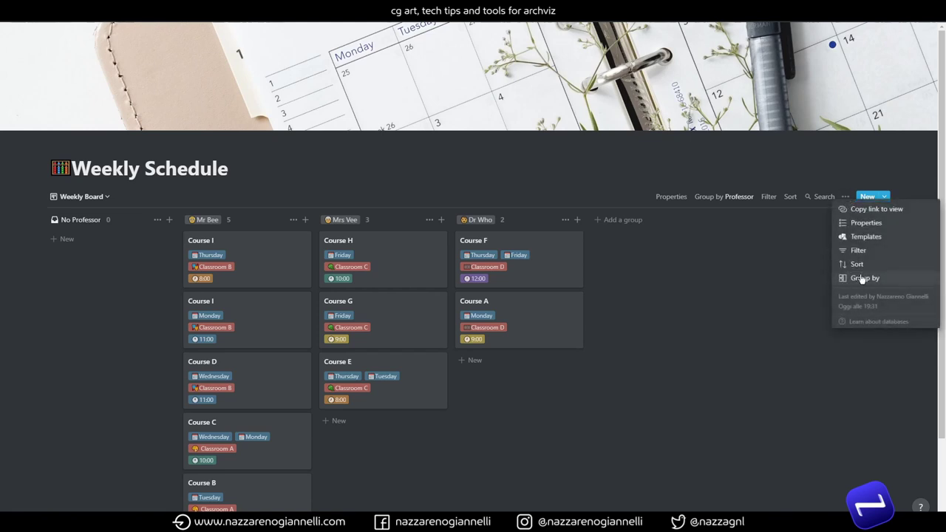
click(860, 279)
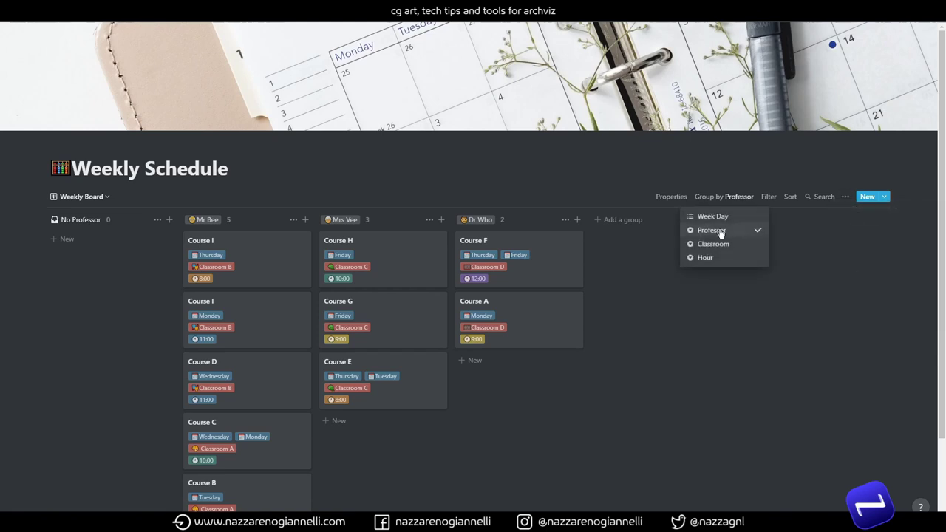
click(712, 217)
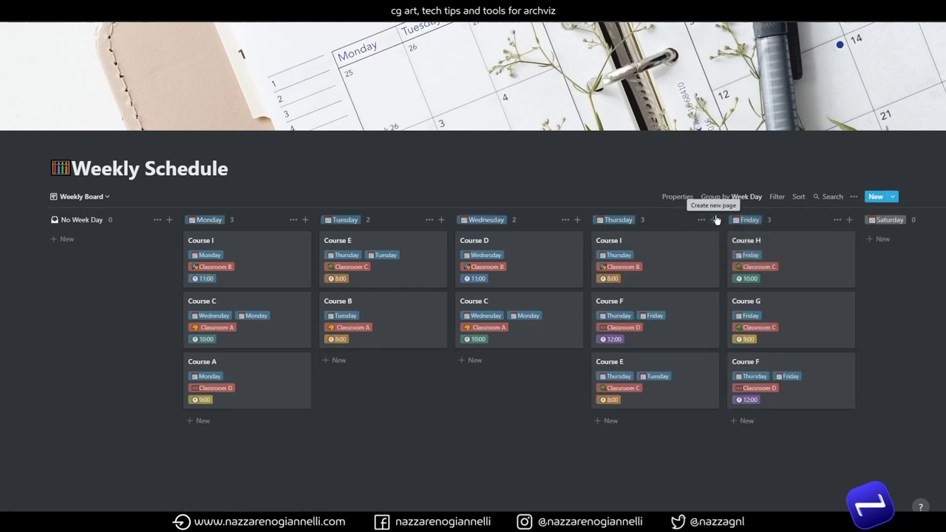
click(157, 219)
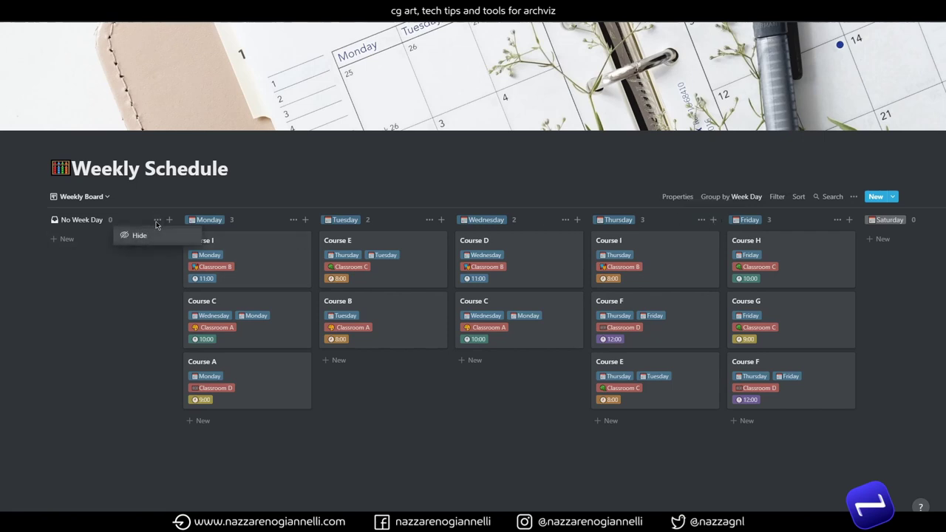
click(140, 239)
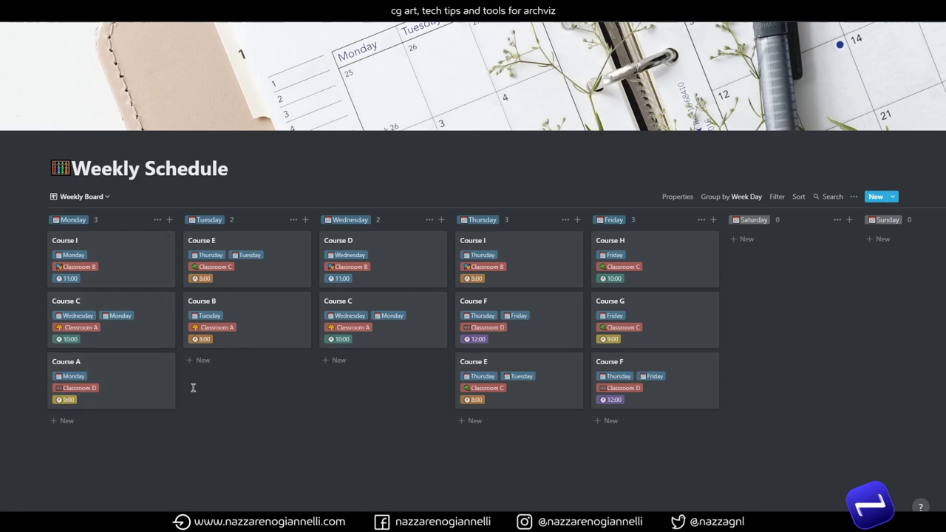
Step: Sort the board's cards by Hour in ascending order
click(799, 197)
click(762, 296)
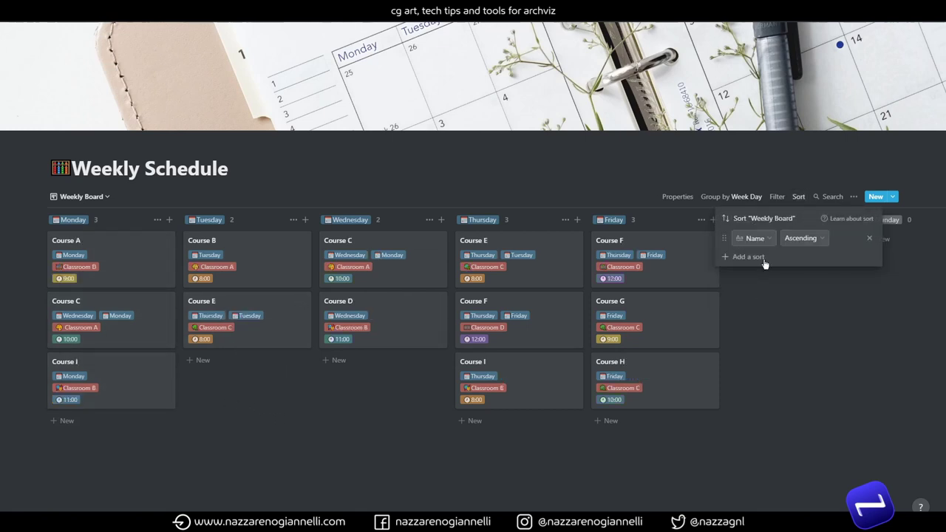
click(758, 238)
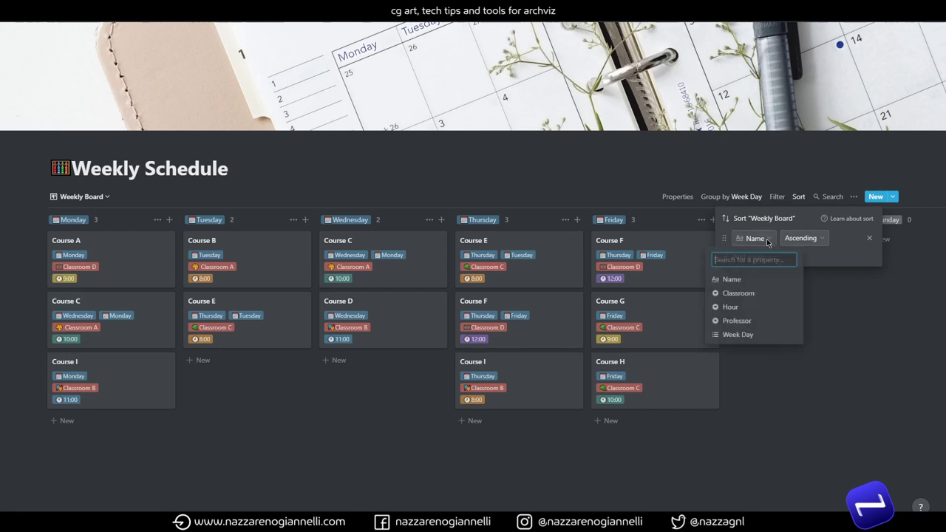
click(748, 307)
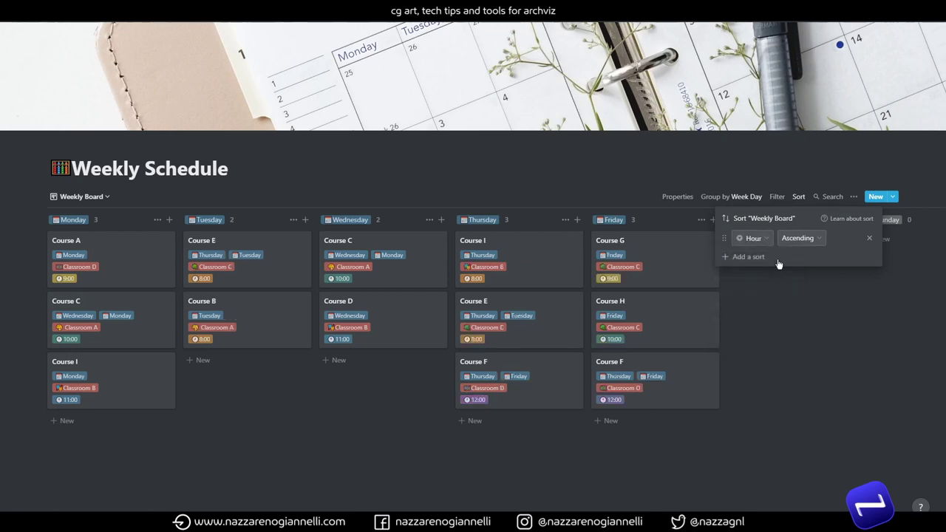
click(798, 312)
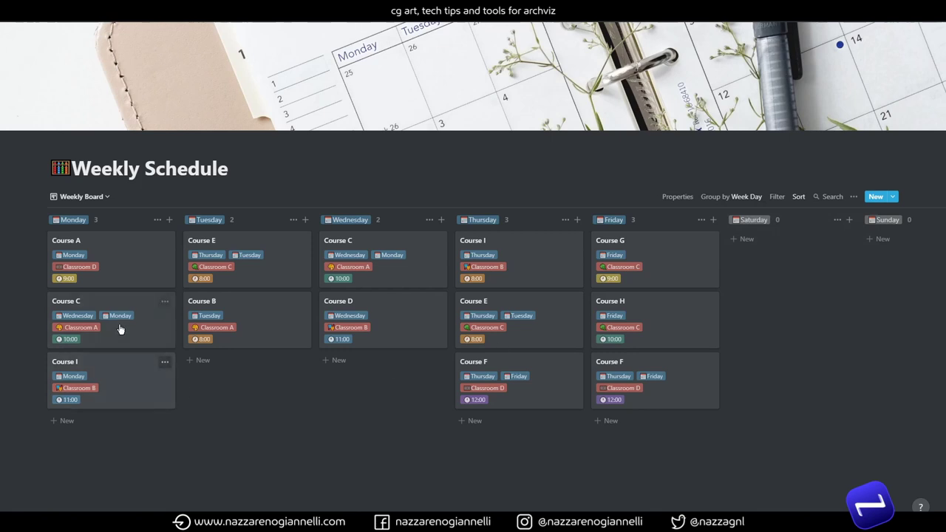
Step: Change Course B's hour to 9:00 on its page
click(203, 342)
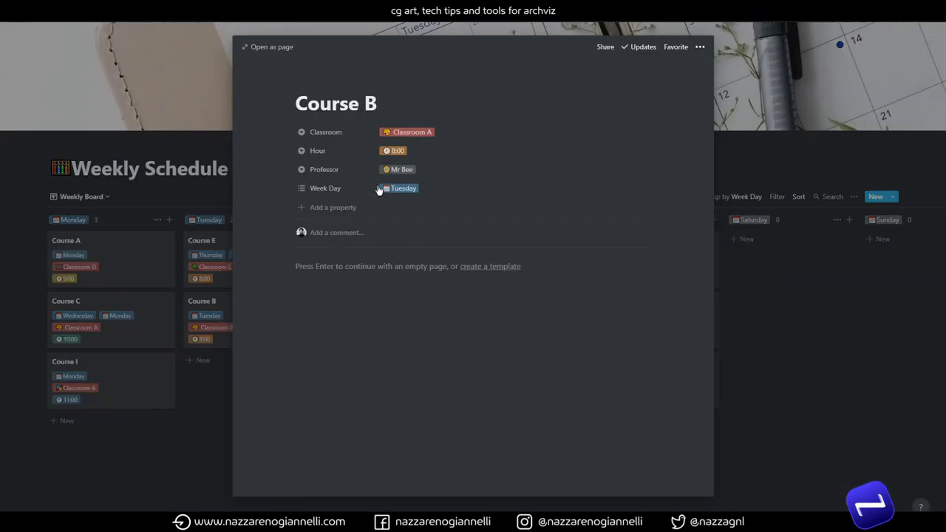
click(390, 151)
click(406, 196)
click(807, 301)
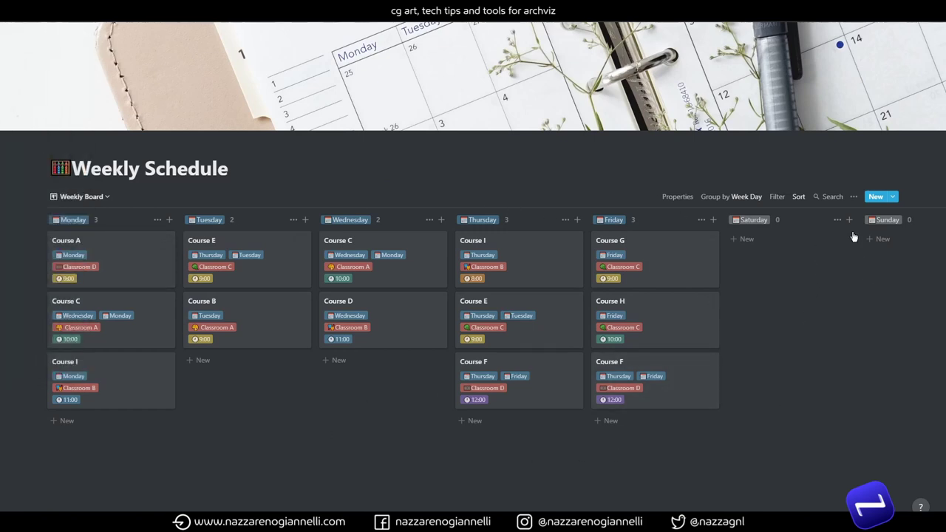
Step: Hide Week Day on the cards, show Professor, and move Hour above Classroom
click(853, 196)
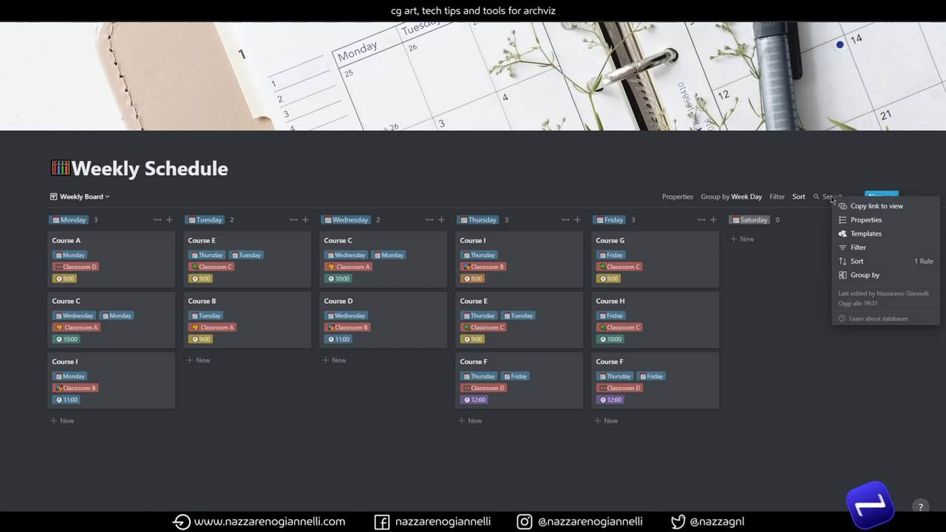
click(682, 197)
click(678, 197)
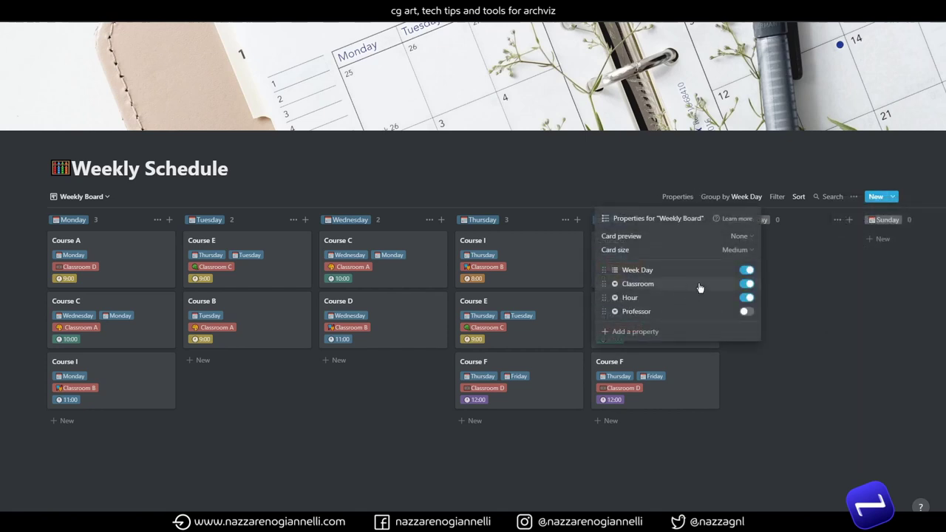
click(747, 270)
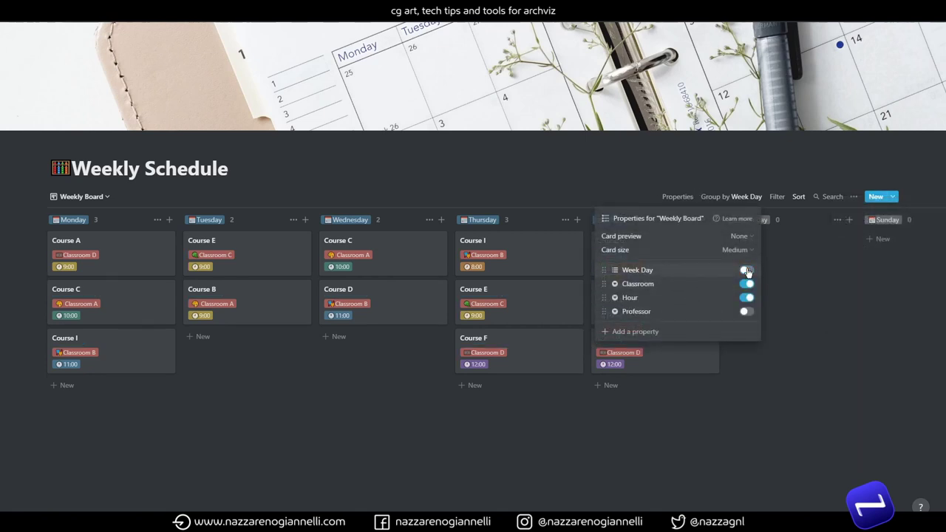
click(747, 312)
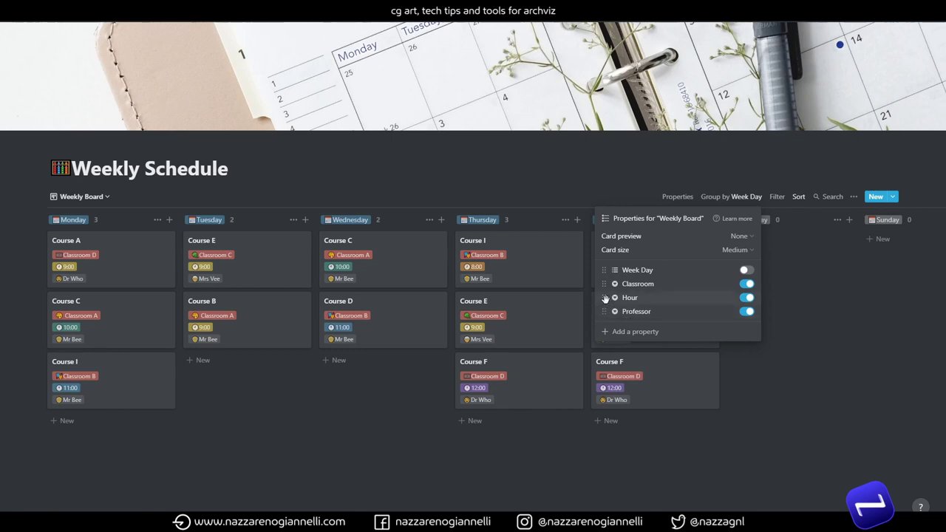
drag(605, 297, 604, 284)
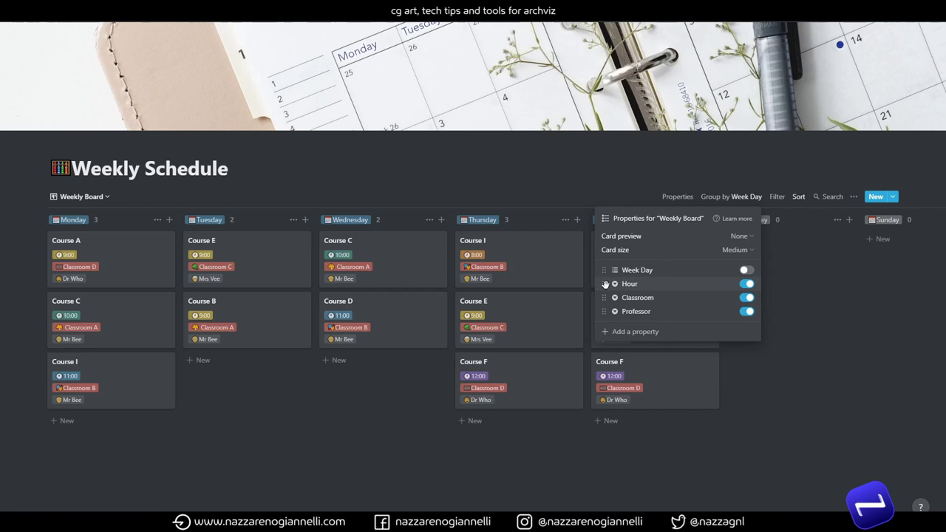
click(482, 198)
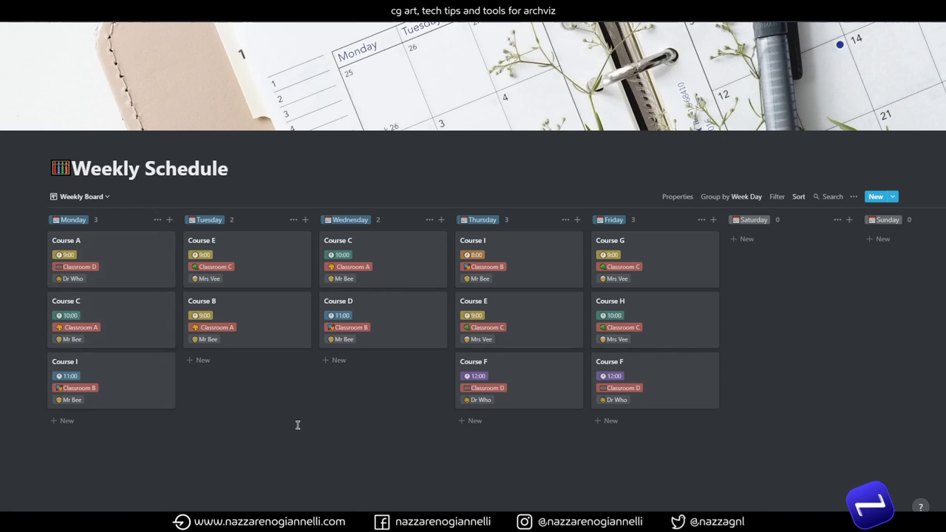
Step: Duplicate the Weekly Board view and rename the copy Monday
click(83, 198)
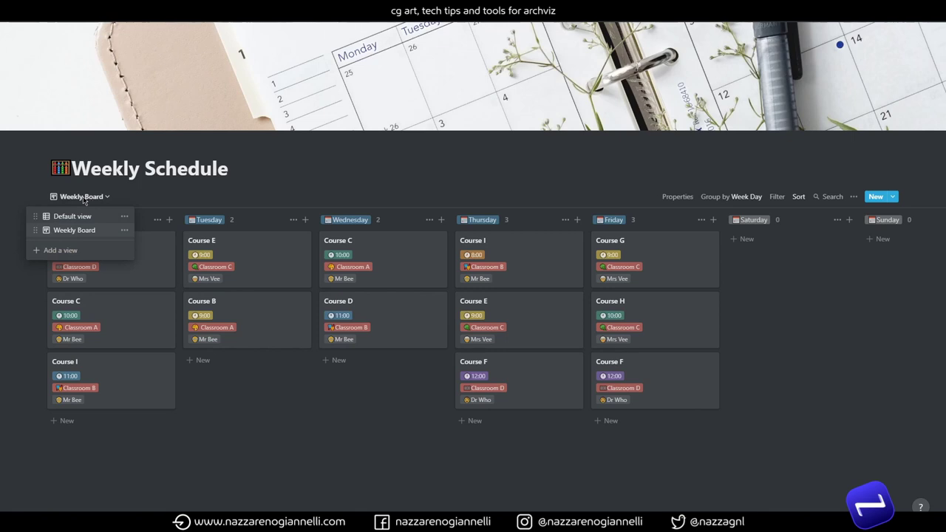
click(125, 232)
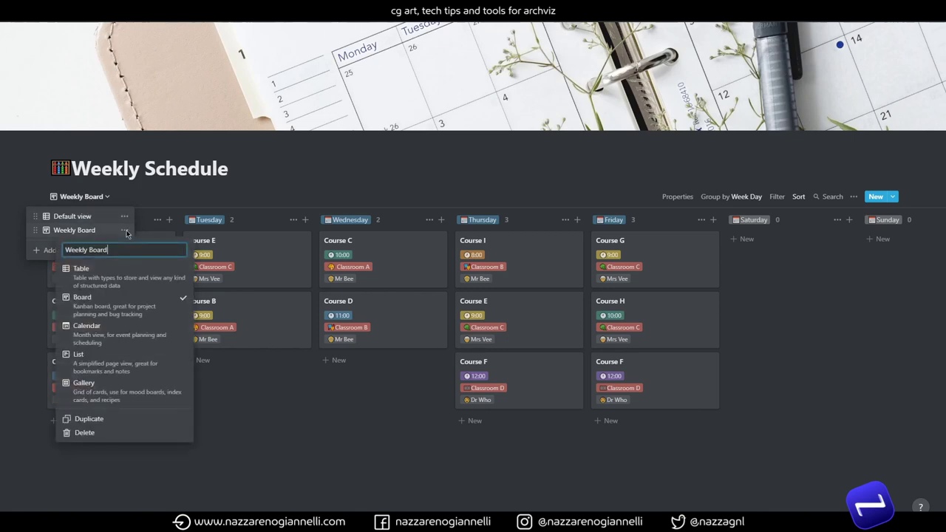
click(109, 423)
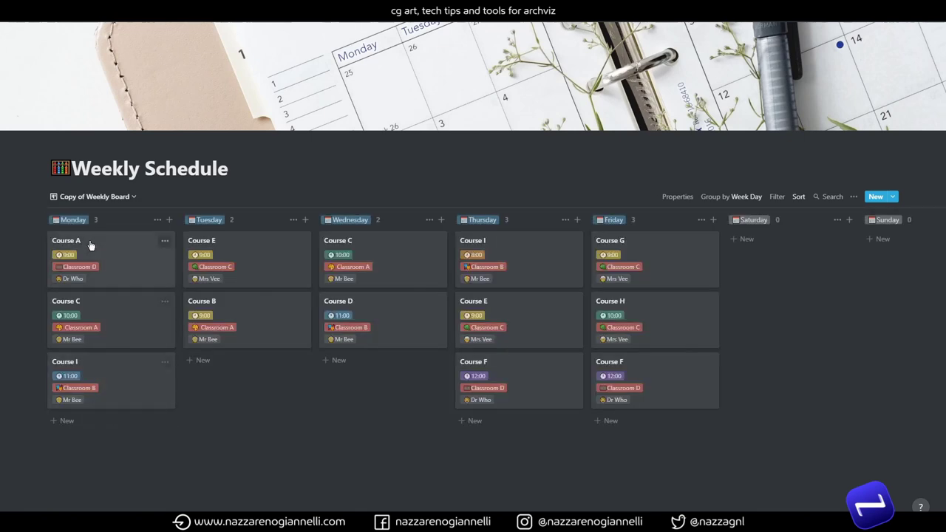
click(99, 198)
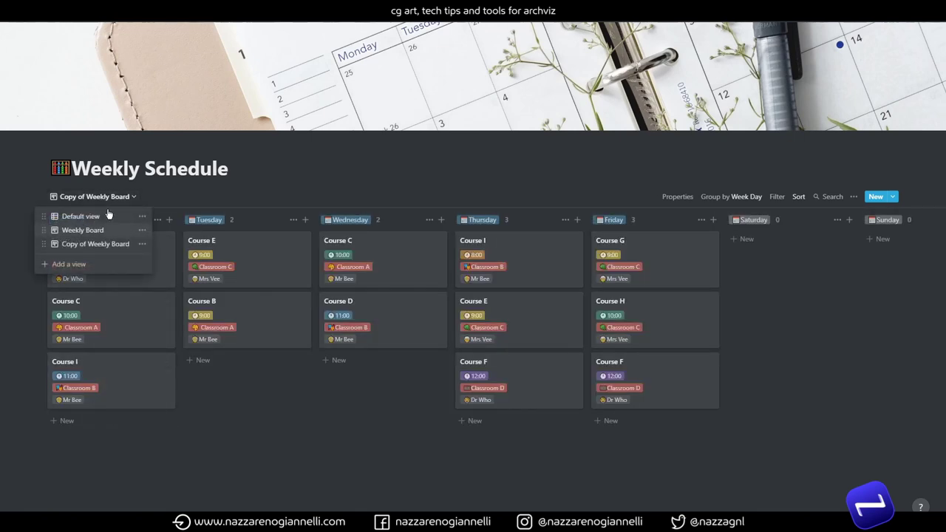
click(142, 244)
drag(159, 263, 42, 259)
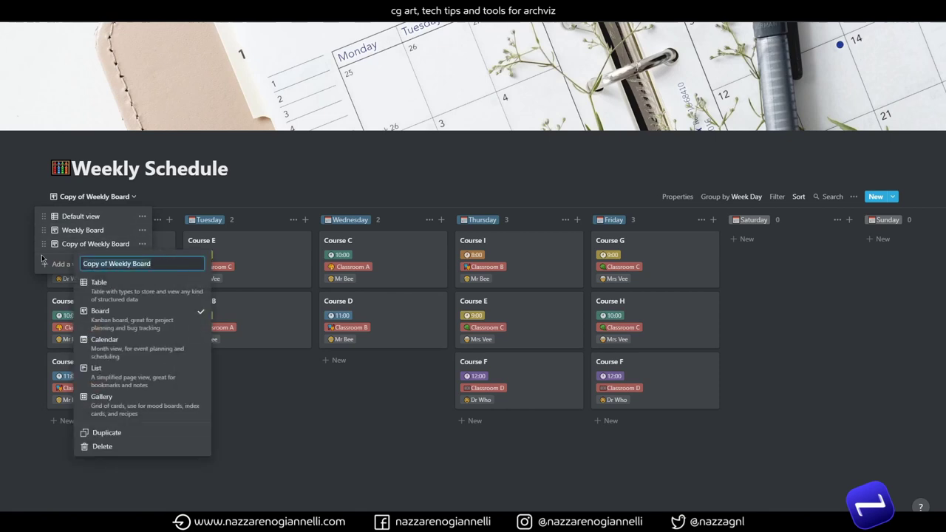
text(Monday)
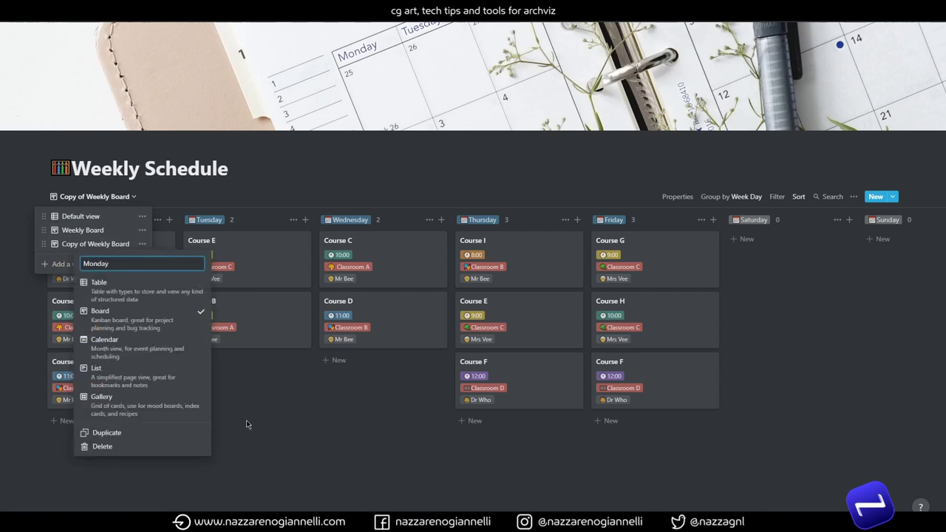
click(267, 431)
click(246, 184)
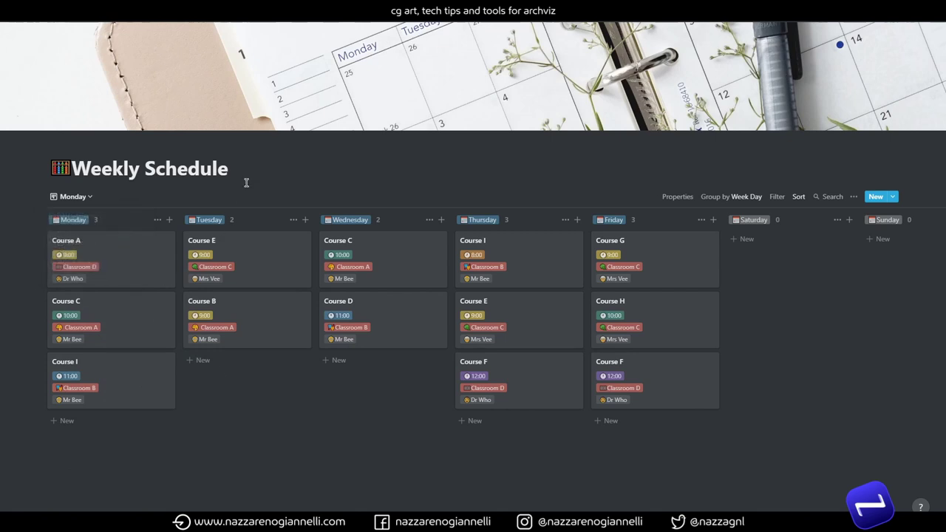
Step: Group the Monday board by Hour and filter it to Week Day contains Monday
click(855, 201)
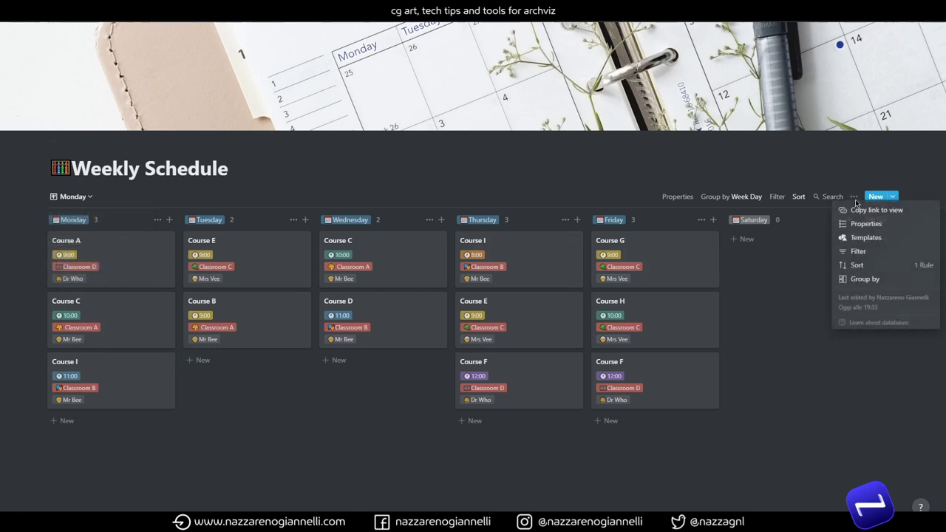
click(864, 278)
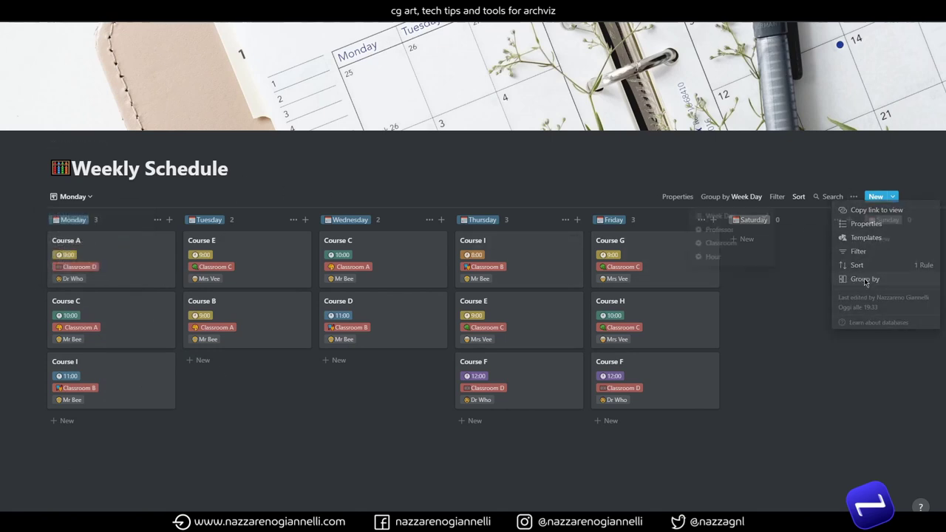
click(736, 260)
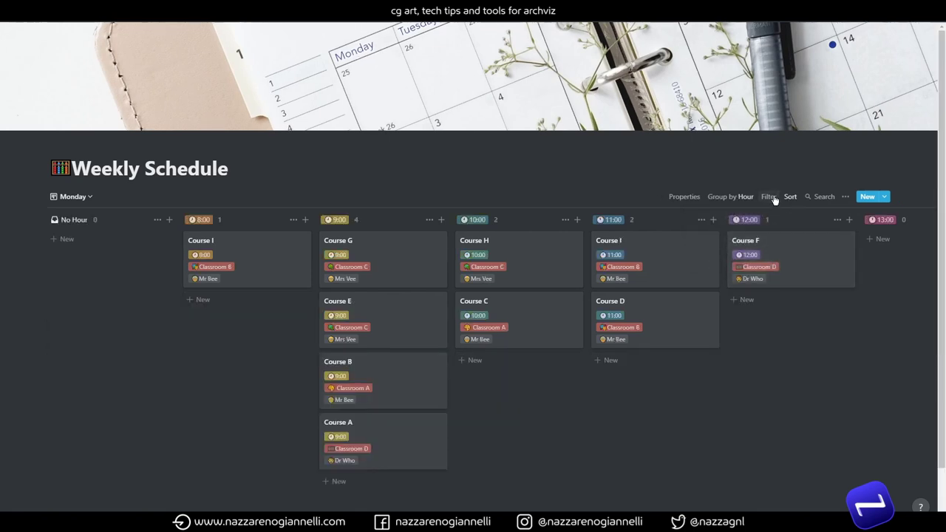
click(769, 197)
click(723, 298)
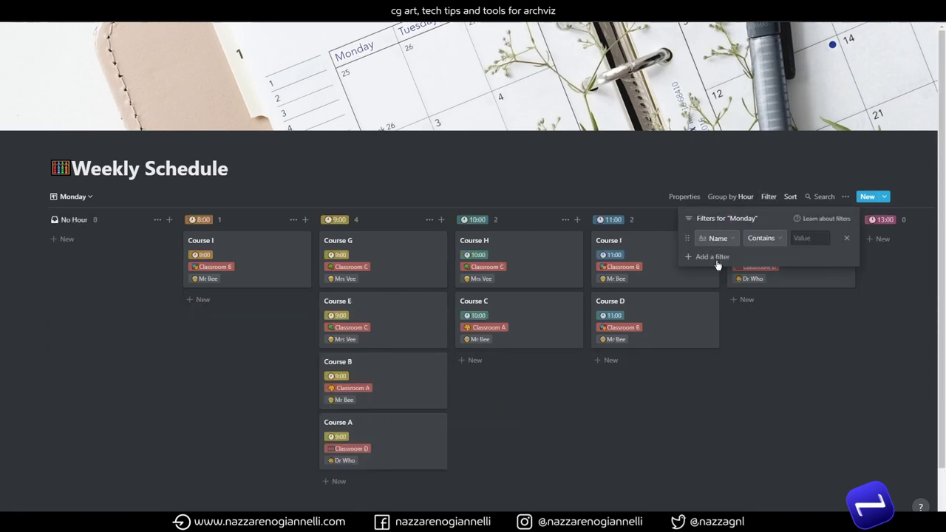
click(718, 239)
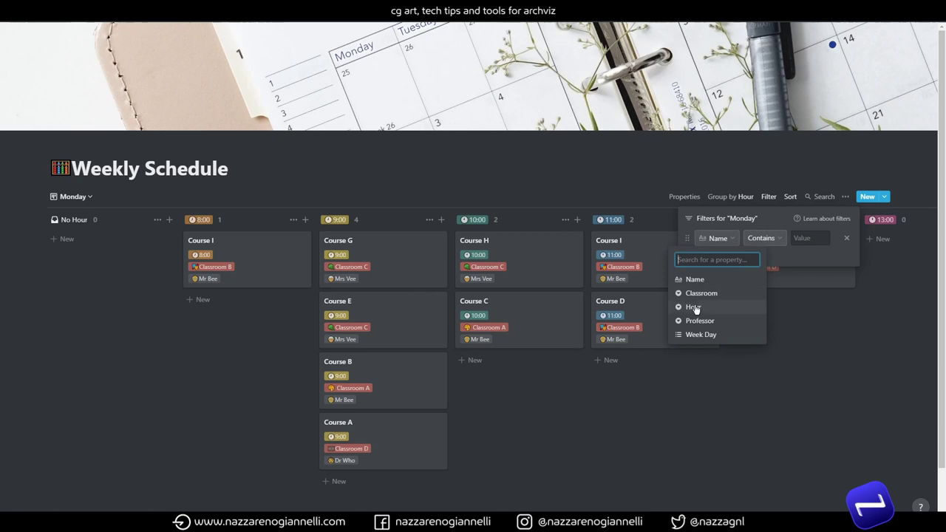
click(699, 335)
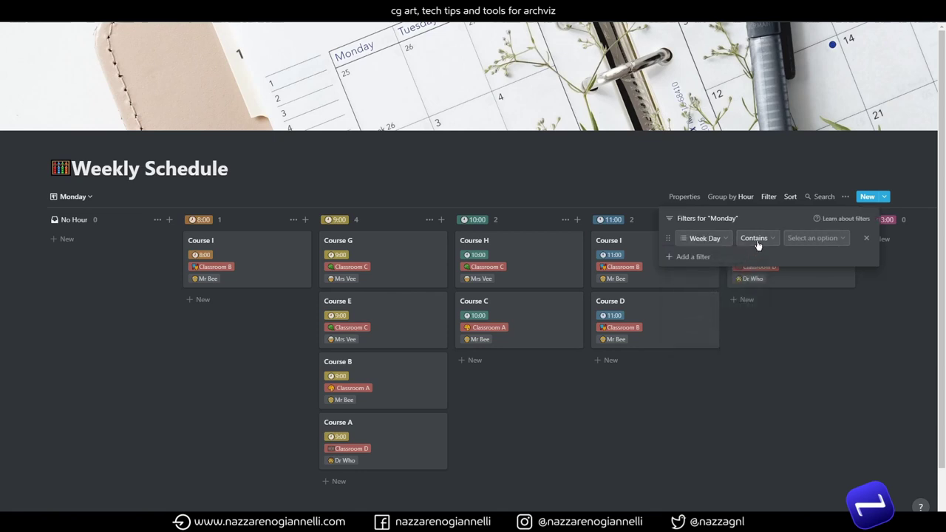
click(798, 238)
click(813, 295)
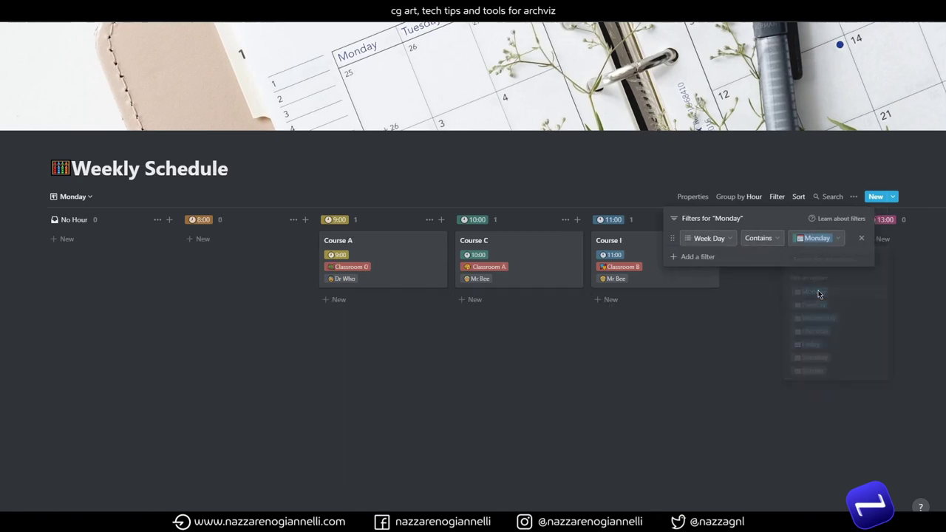
click(746, 340)
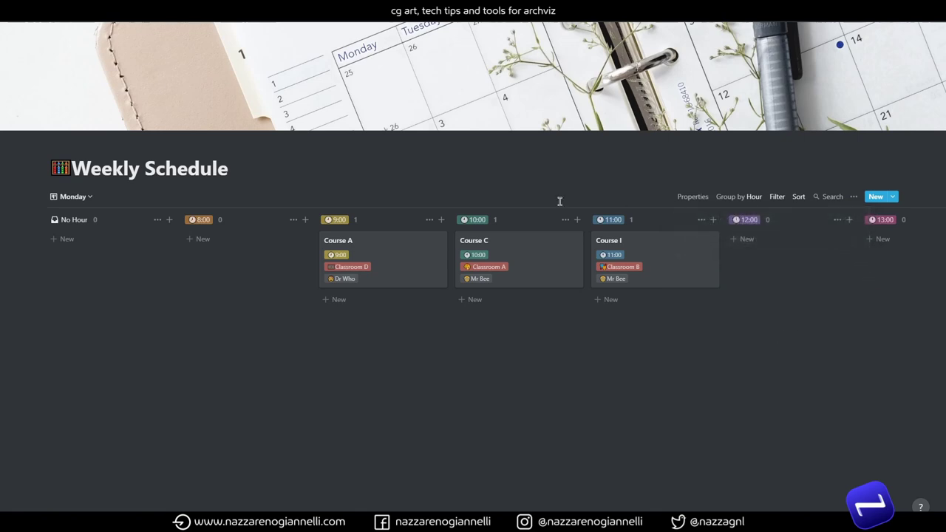
Step: Hide the No Hour column and arrange Course A at 9:00, C at 10:00, I at 11:00
click(158, 220)
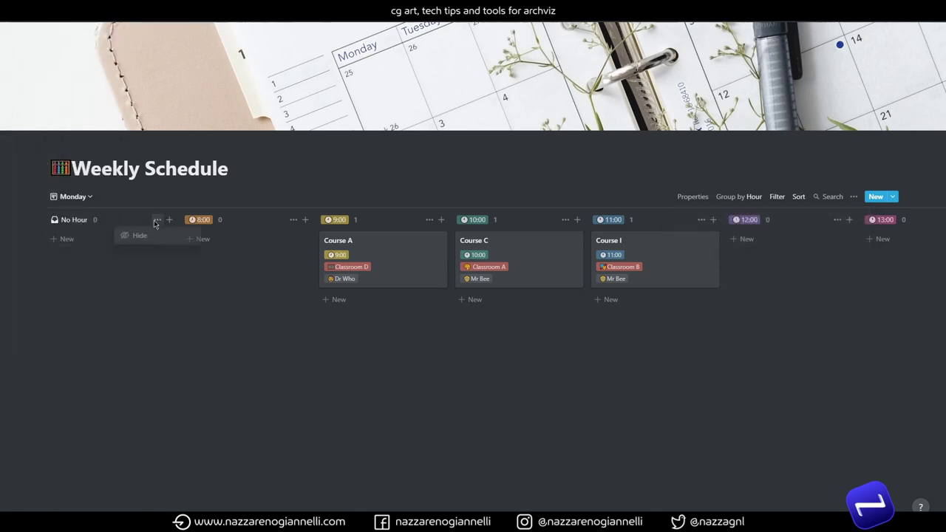
click(155, 239)
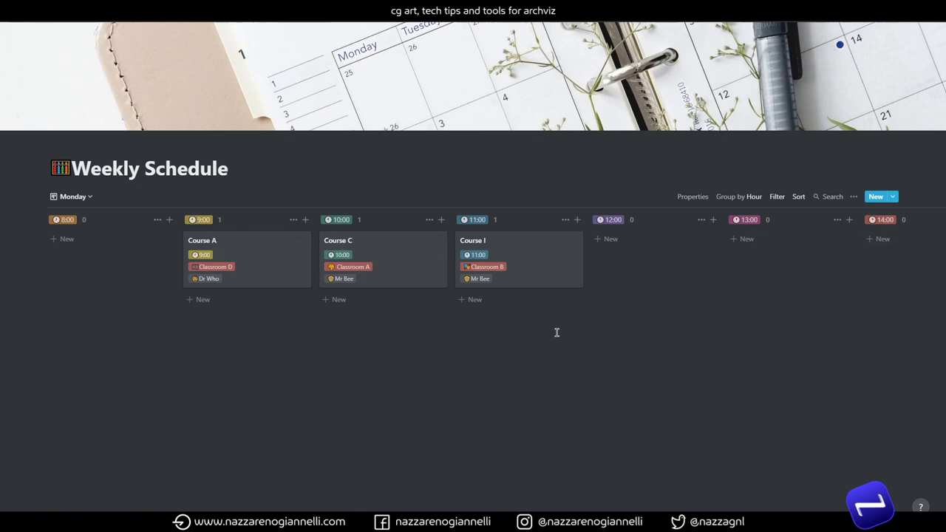
drag(544, 278, 661, 274)
drag(402, 269, 489, 278)
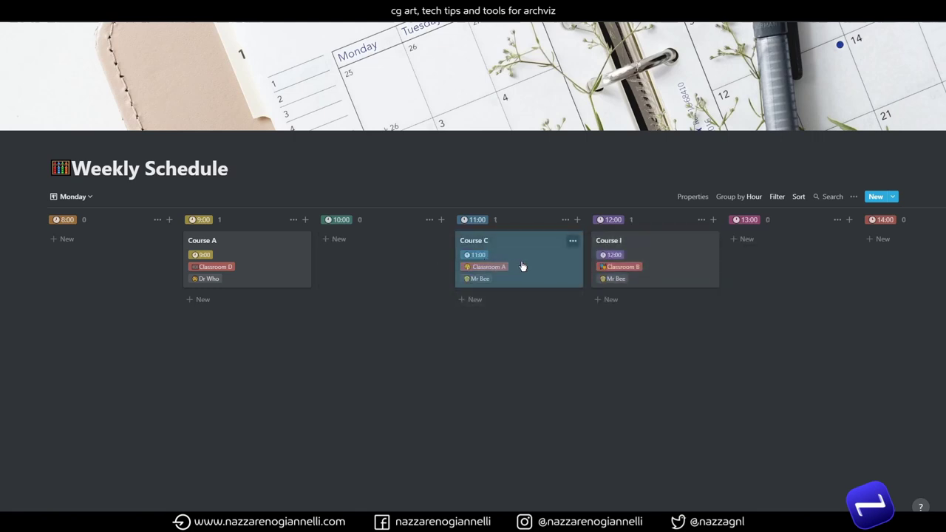
drag(553, 272, 426, 271)
drag(678, 271, 569, 272)
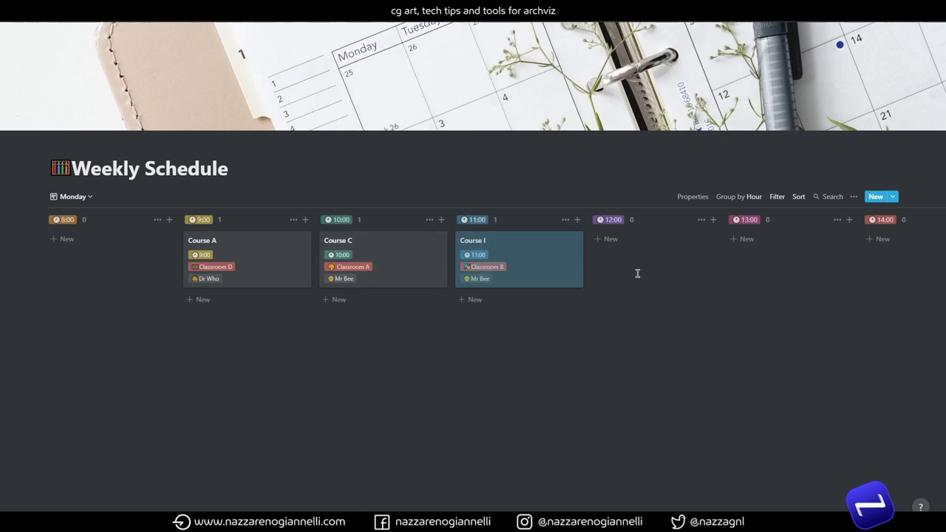
Step: Duplicate the Monday view and rename the copy Tuesday
click(82, 199)
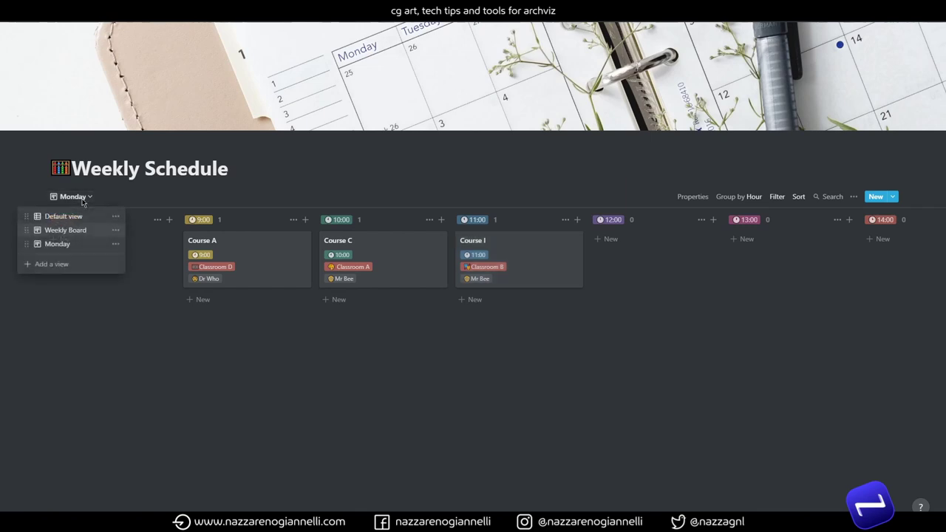
click(116, 244)
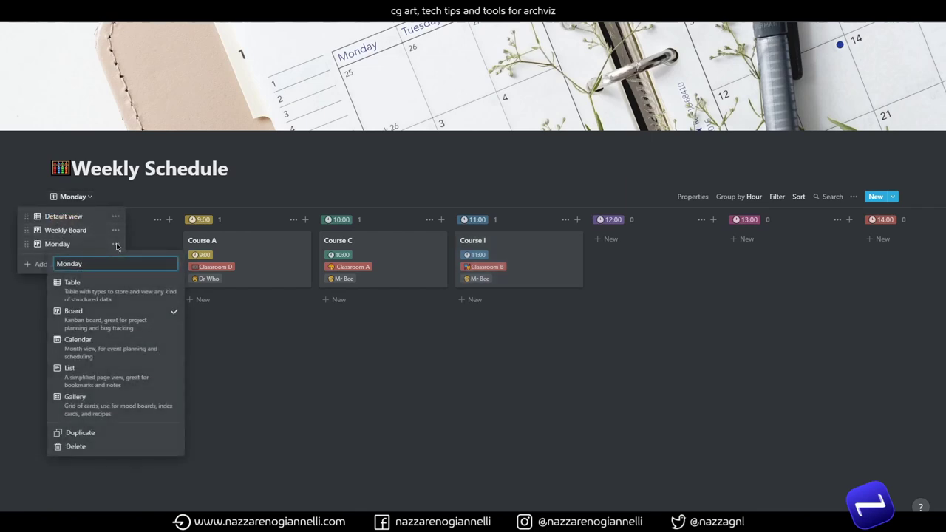
click(93, 435)
click(103, 204)
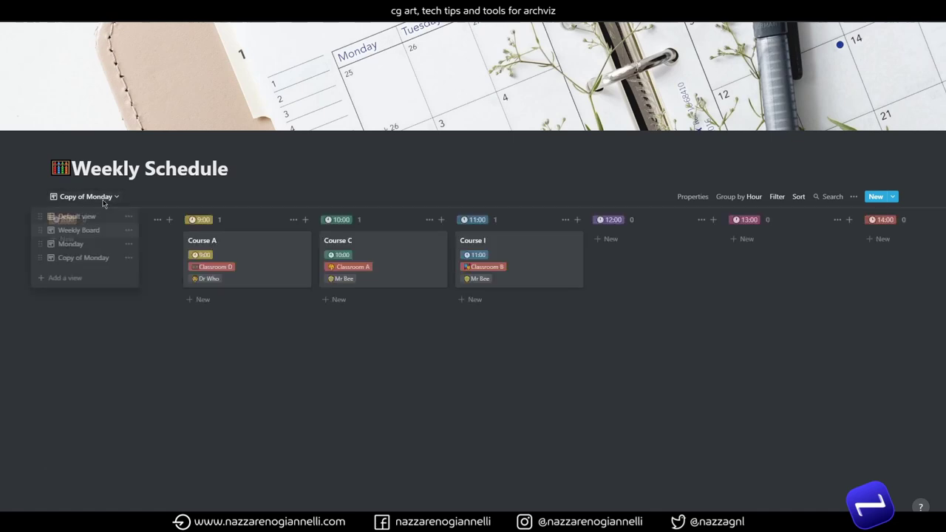
click(129, 258)
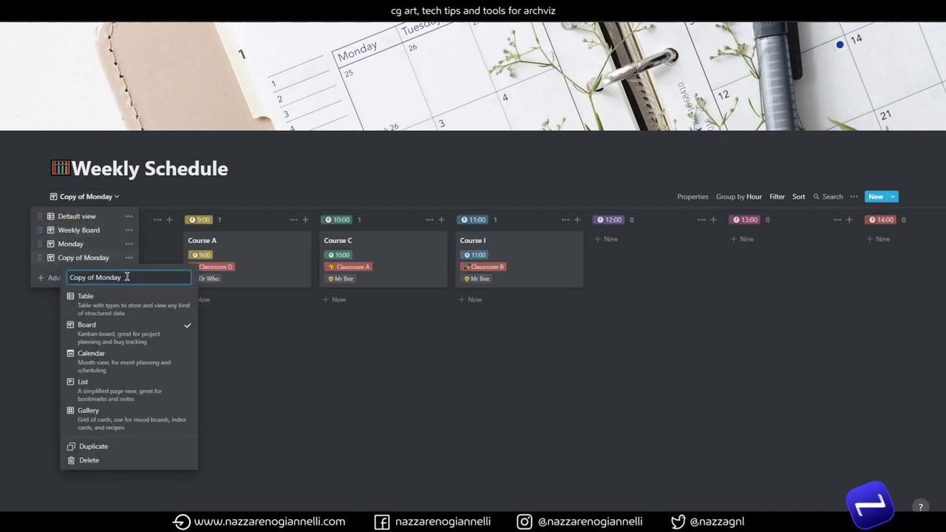
drag(123, 277, 34, 276)
text(Tuesday)
key(Return)
click(480, 374)
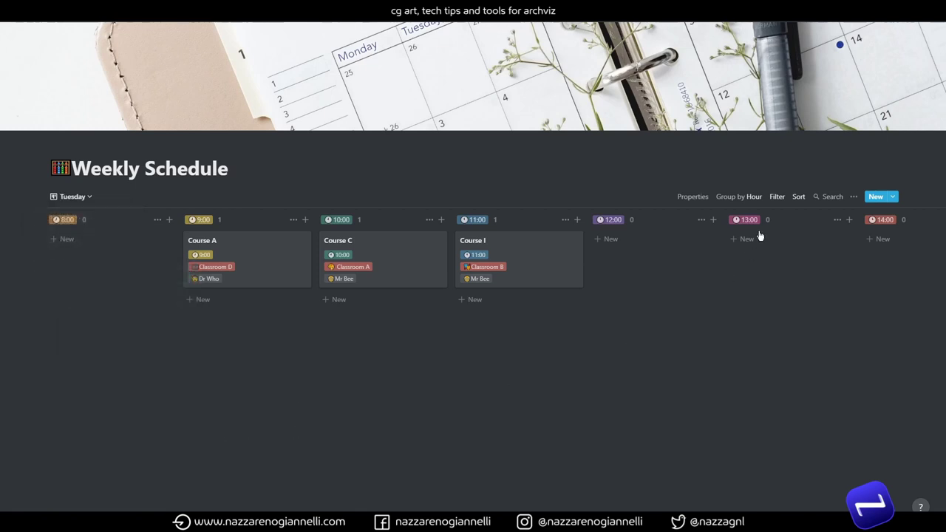
Step: Change the Tuesday board's Week Day filter value to Tuesday
click(778, 199)
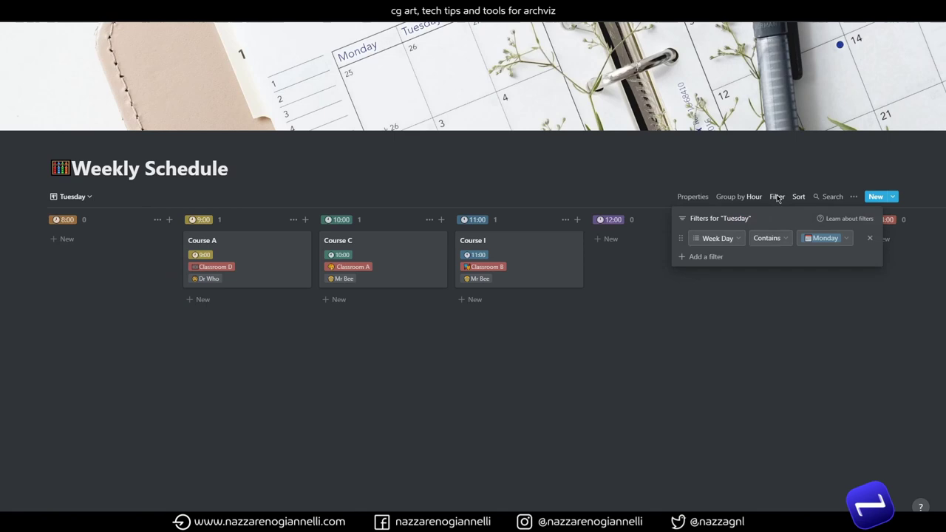
click(823, 243)
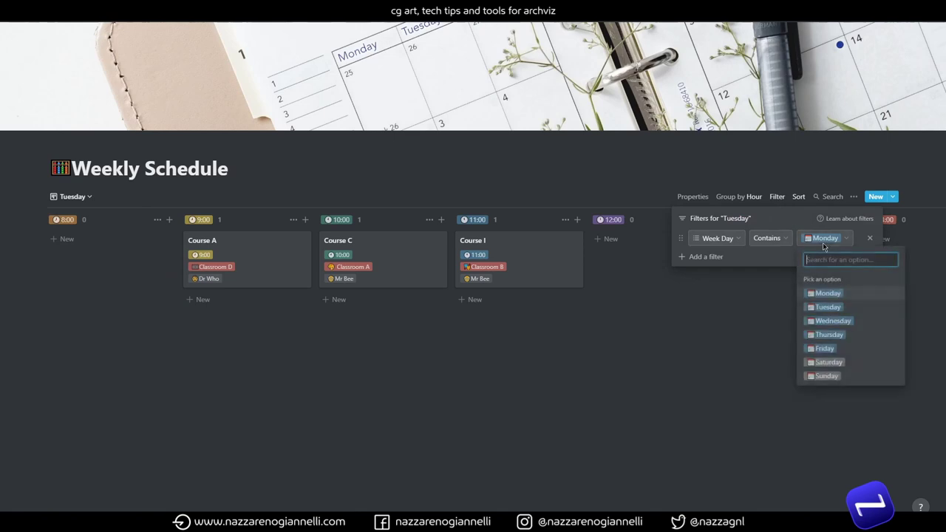
click(828, 307)
click(702, 320)
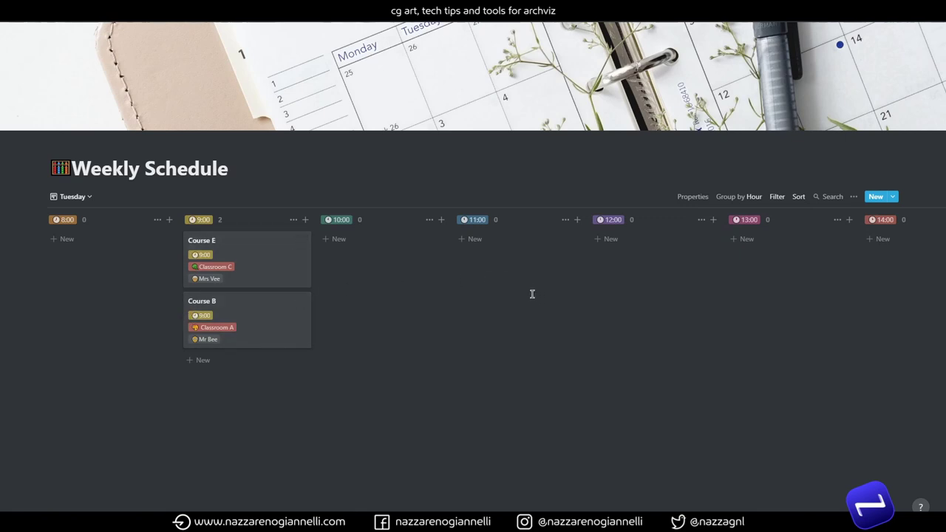
Step: Move Course B into the 10:00 column on the Tuesday board
click(207, 320)
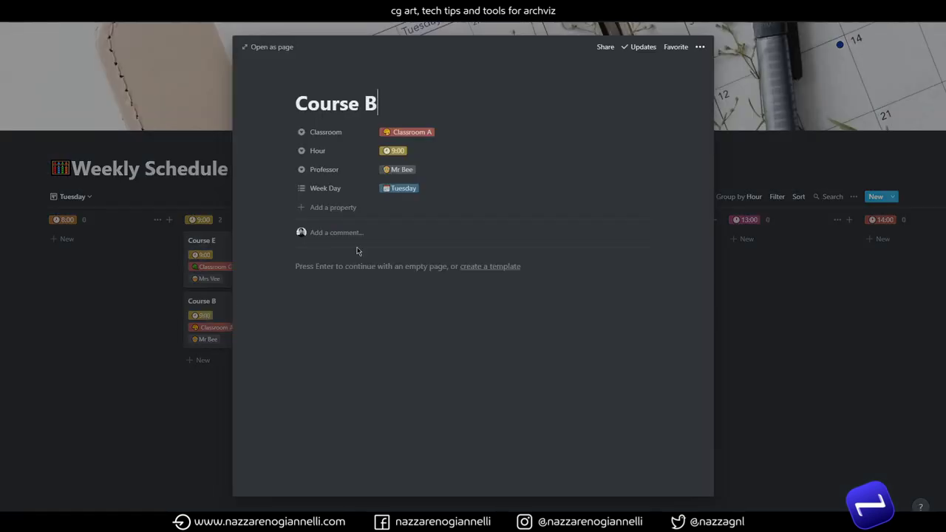
click(131, 323)
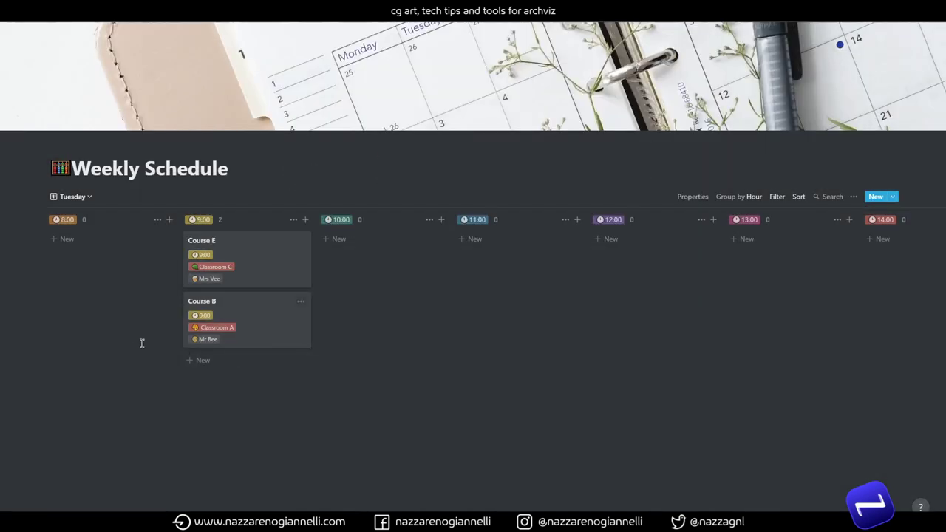
drag(243, 312, 398, 274)
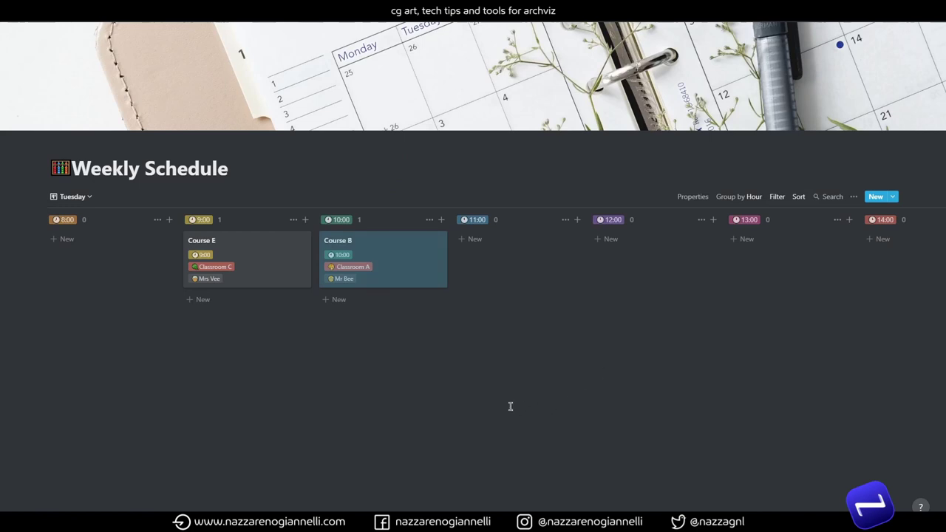
click(66, 196)
Step: Duplicate the Tuesday view as Wednesday, filtered to Week Day Wednesday
click(115, 257)
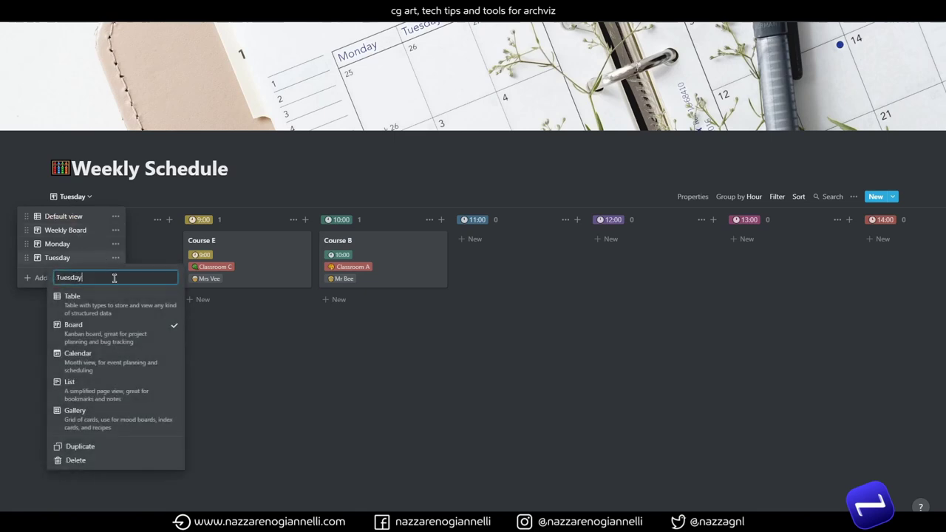
click(80, 447)
click(116, 271)
key(ctrl+a)
text(Wednesday)
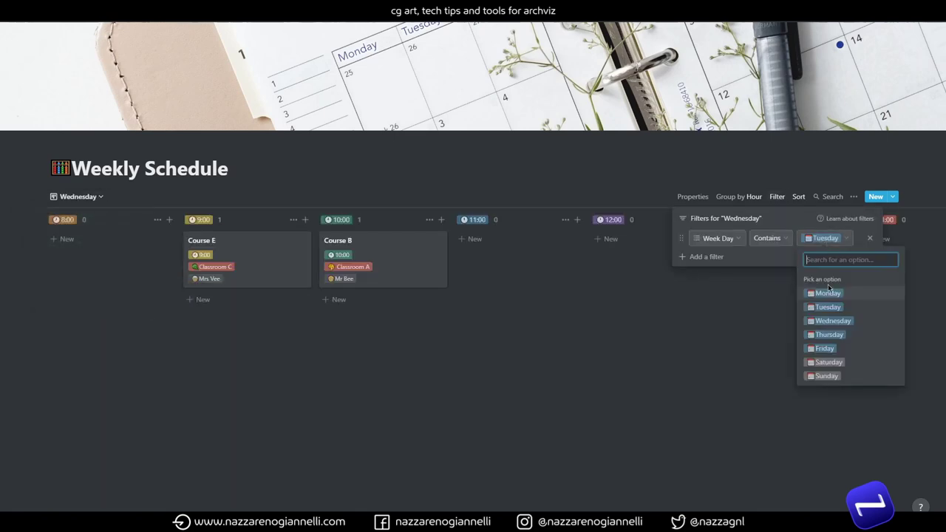
click(834, 321)
click(66, 197)
Step: Duplicate the Wednesday view as Thursday, filtered to Week Day Thursday
click(136, 271)
click(79, 474)
click(81, 196)
click(135, 285)
key(ctrl+a)
text(Th)
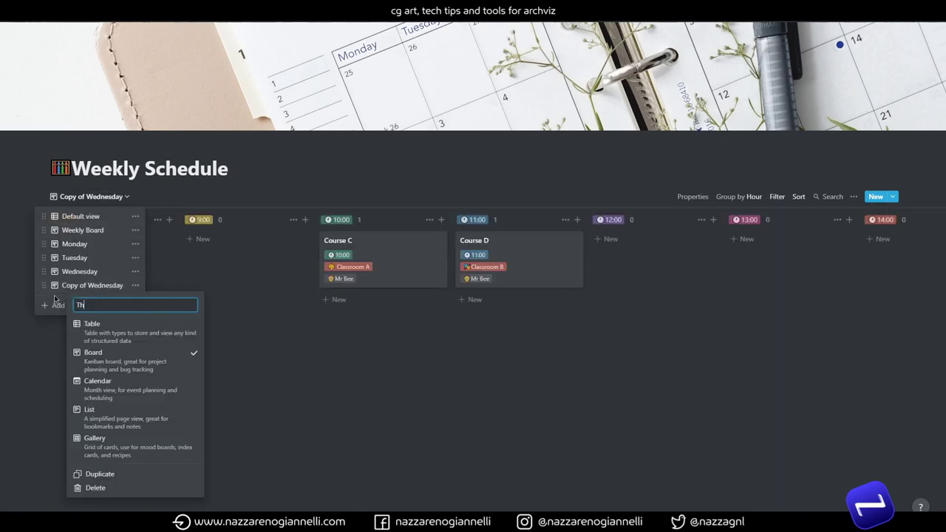
text(ursday)
click(288, 346)
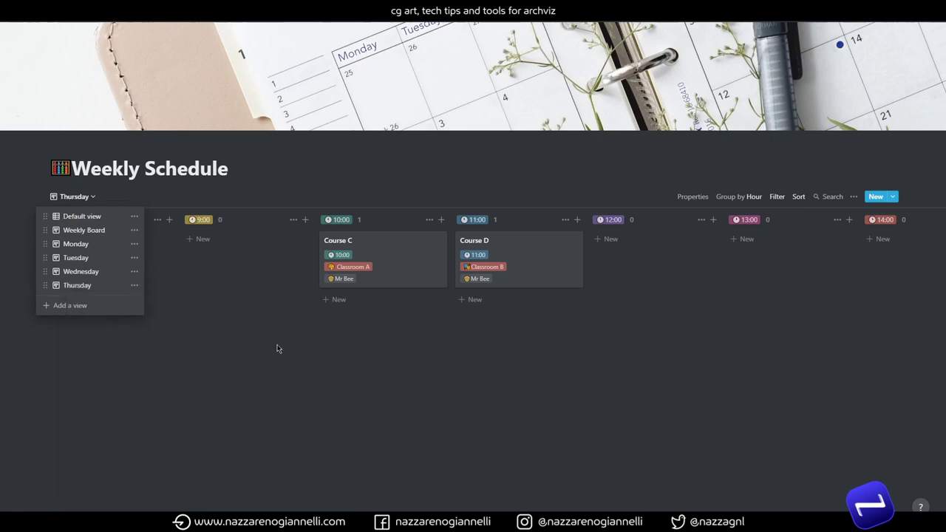
click(777, 197)
click(835, 204)
click(821, 334)
Step: Duplicate the Thursday view as Friday, filtered to Week Day Friday
click(74, 197)
click(134, 285)
click(80, 488)
click(81, 197)
click(130, 299)
text(Friday)
click(319, 363)
click(777, 197)
click(835, 205)
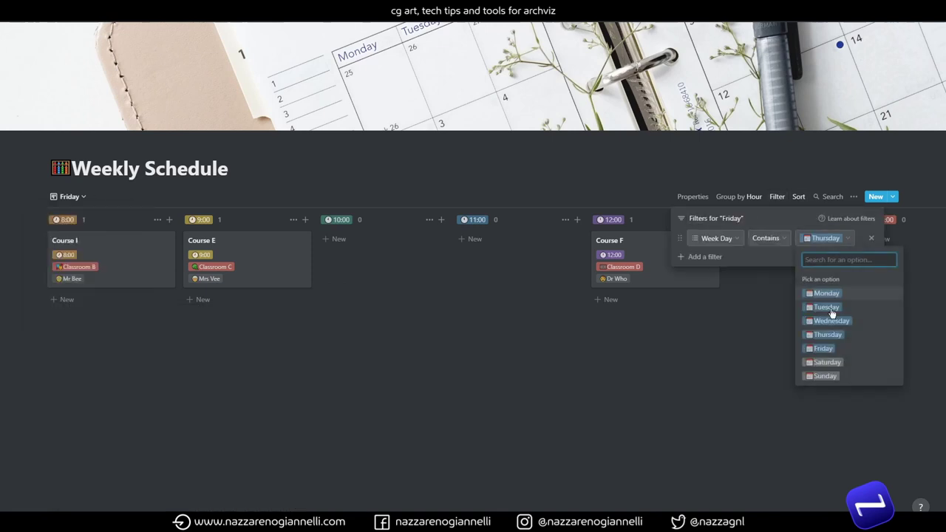
click(821, 348)
Step: Duplicate the Friday view as Saturday, filtered to Week Day Saturday
click(79, 196)
click(113, 299)
click(81, 488)
click(82, 196)
click(126, 313)
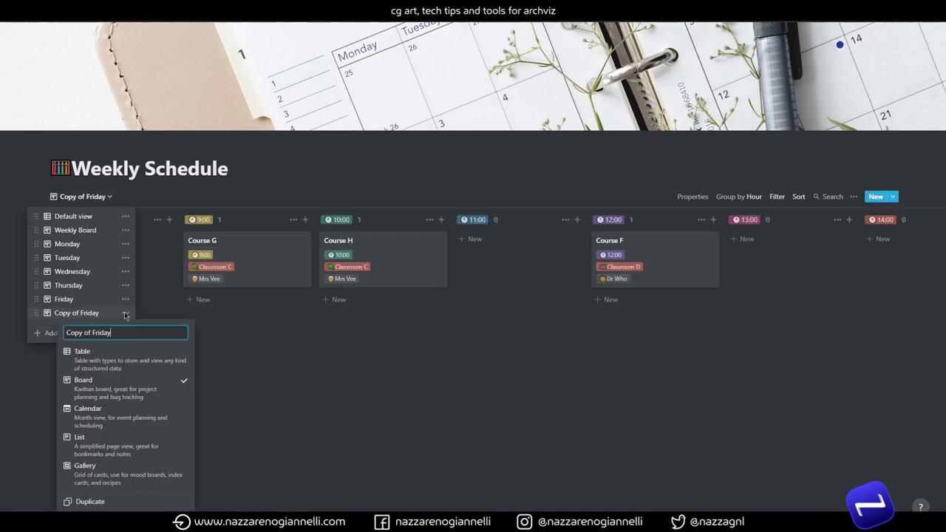
text(Saturday)
key(Return)
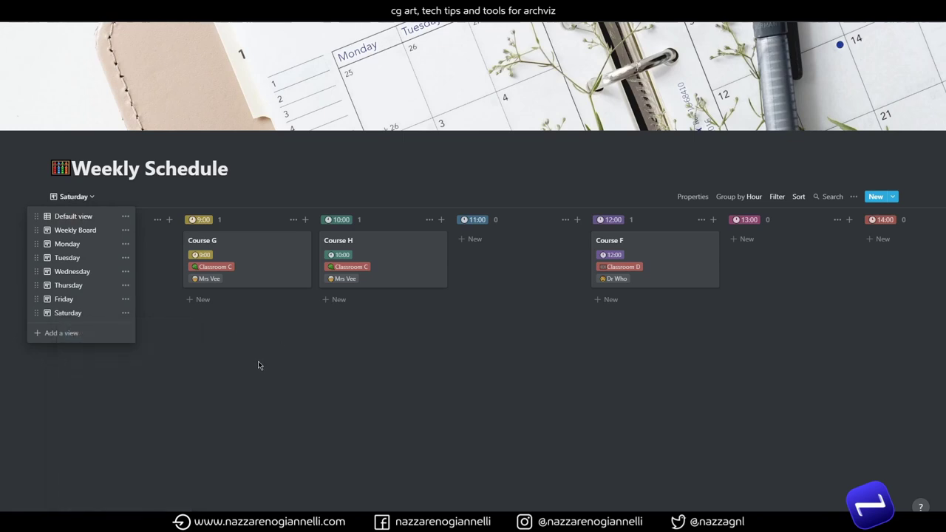
click(241, 354)
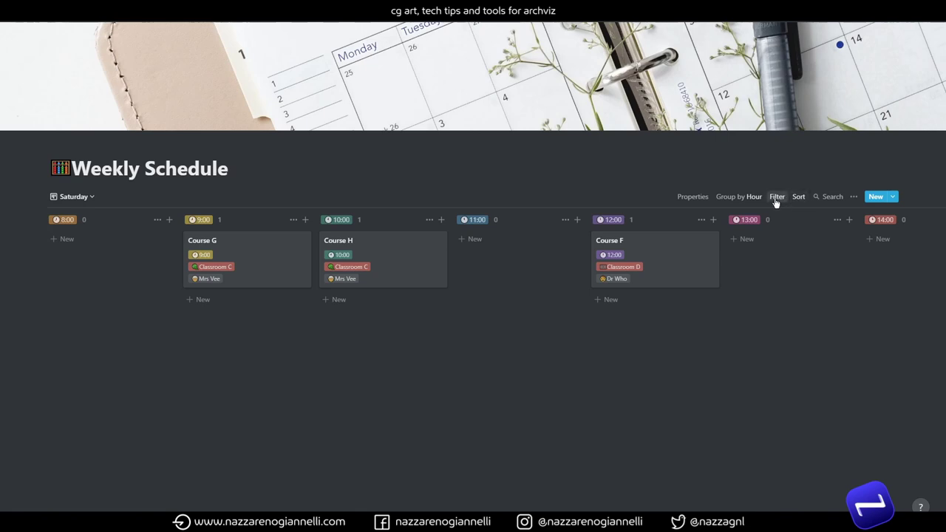
click(798, 198)
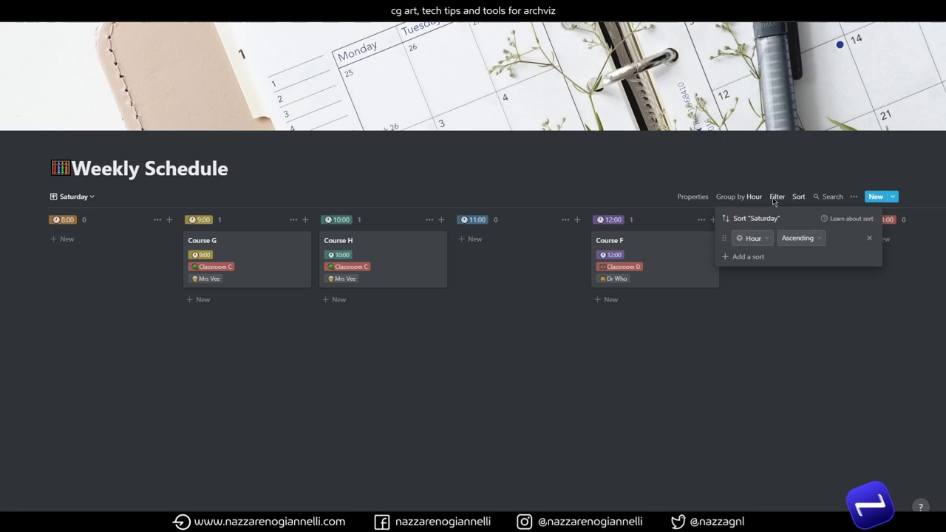
click(776, 198)
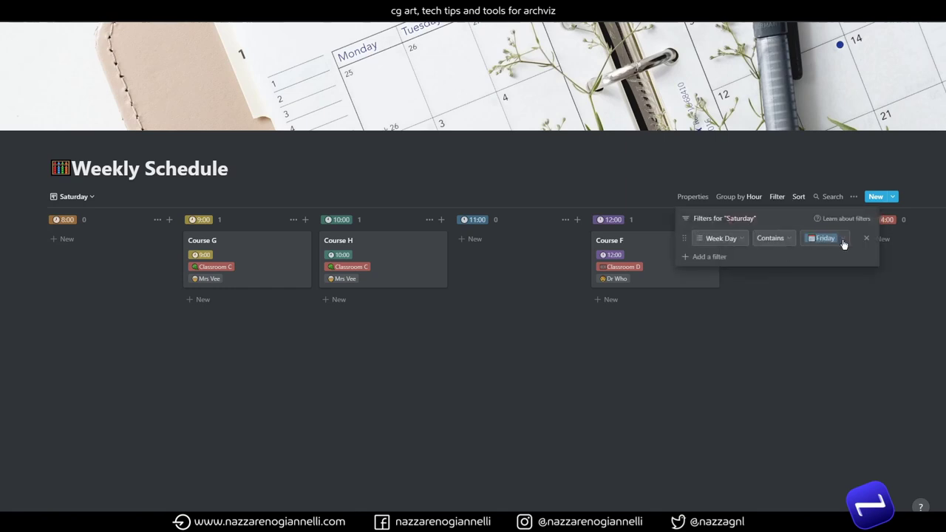
click(841, 242)
click(841, 370)
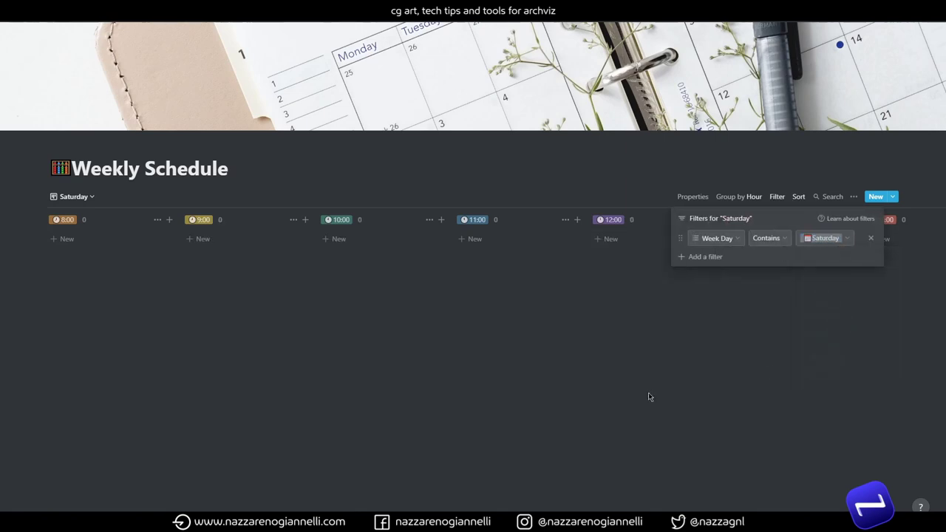
Step: Duplicate the Saturday view and rename the copy Sunday
click(648, 392)
click(74, 196)
click(130, 313)
click(92, 498)
key(ctrl+a)
text(Sunday)
key(Return)
click(777, 197)
click(670, 333)
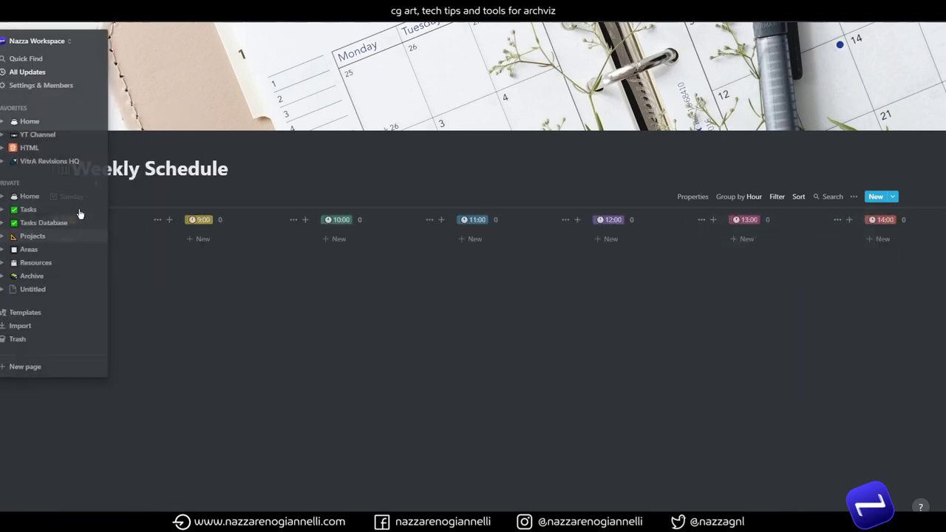
Step: Drag Weekly Board above Default view in the view list and open the Default table
click(71, 196)
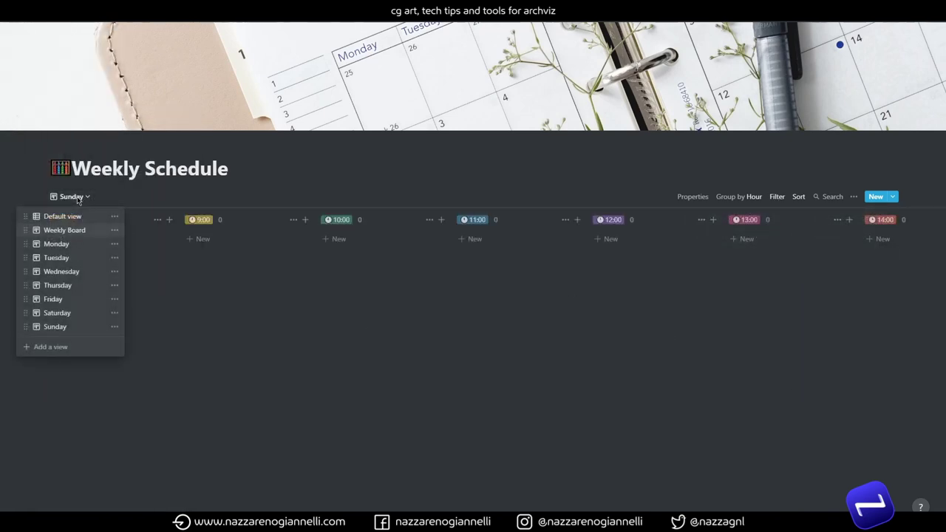
drag(24, 230, 25, 217)
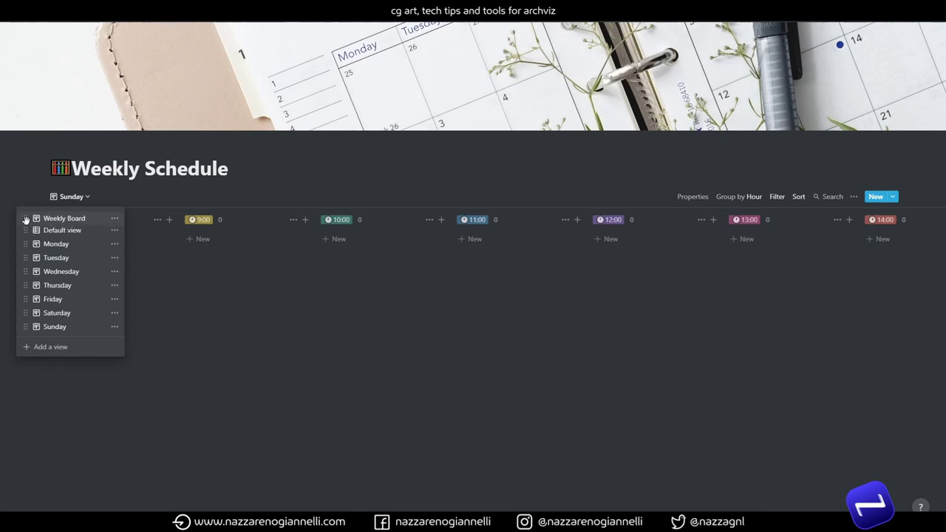
click(65, 231)
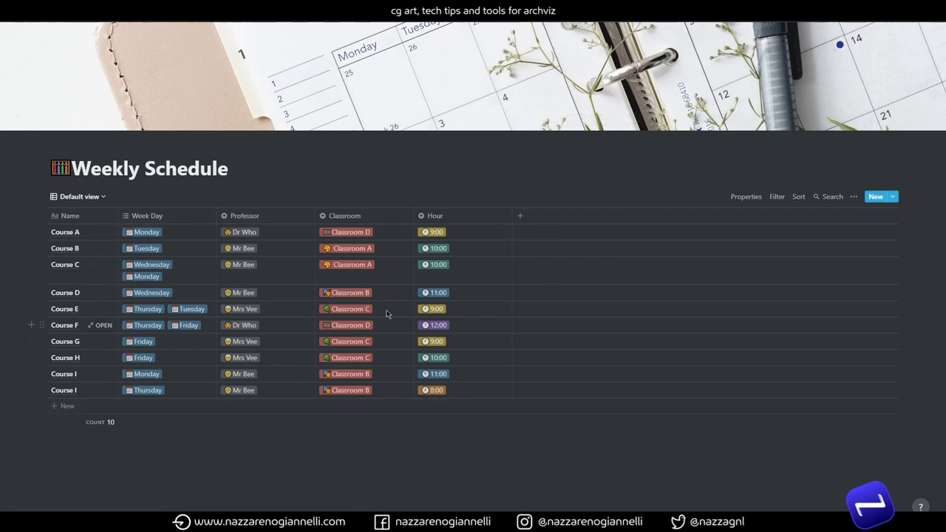
Step: Check the Weekly Board and the Wednesday hour board
click(76, 198)
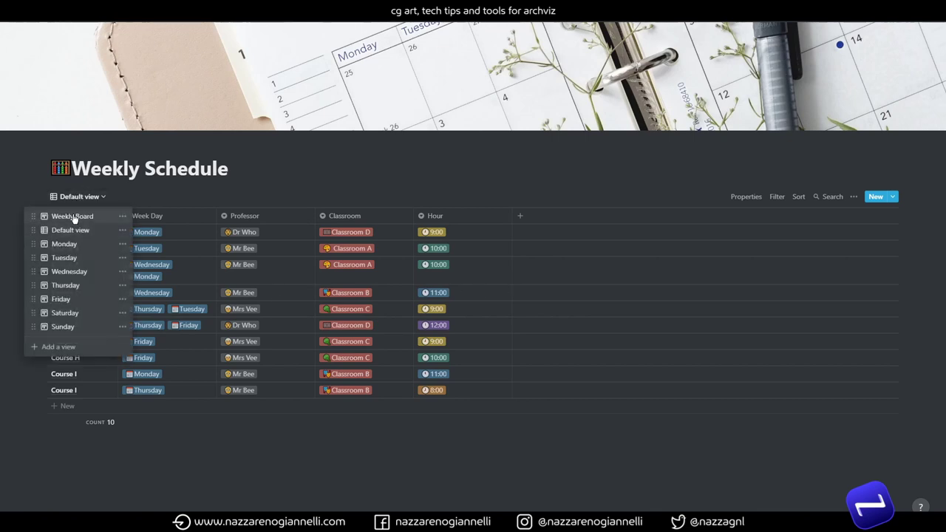
click(72, 217)
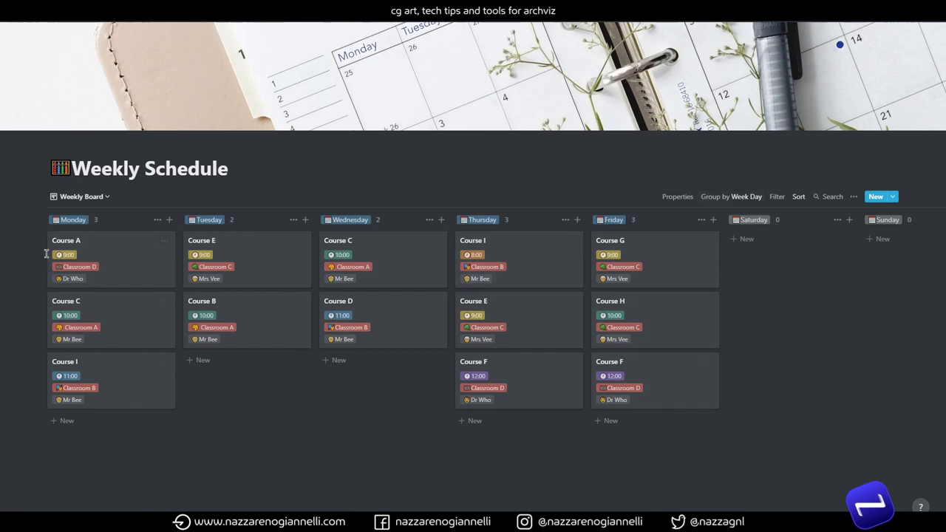
click(87, 201)
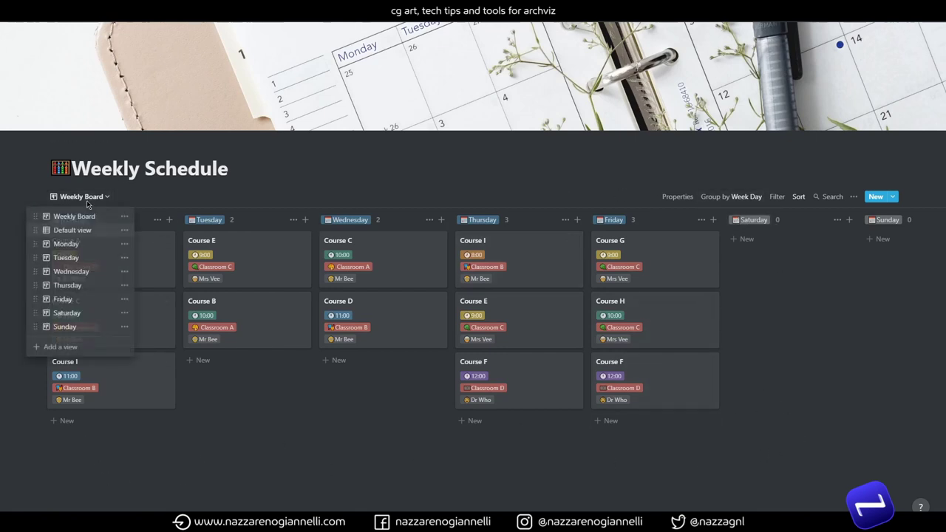
click(71, 272)
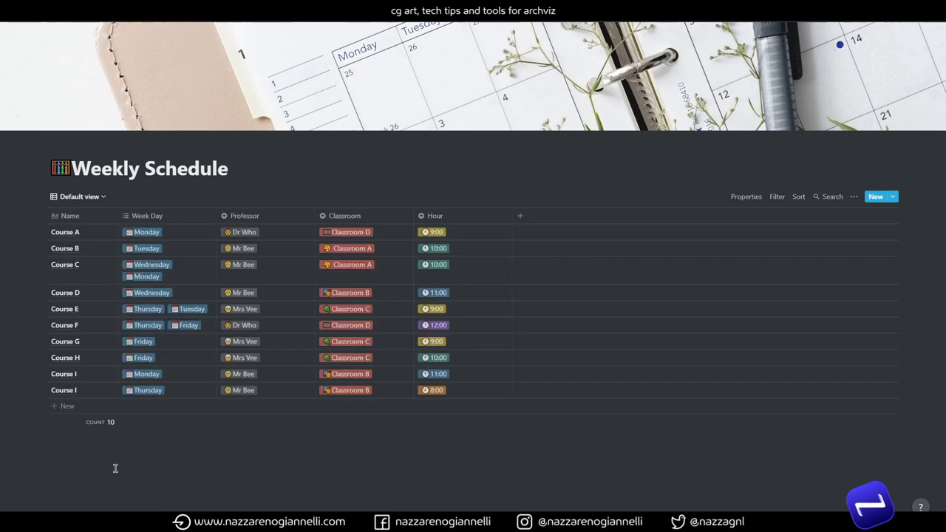
Step: Add a table row named Lunch break and delete the extra empty row
click(59, 406)
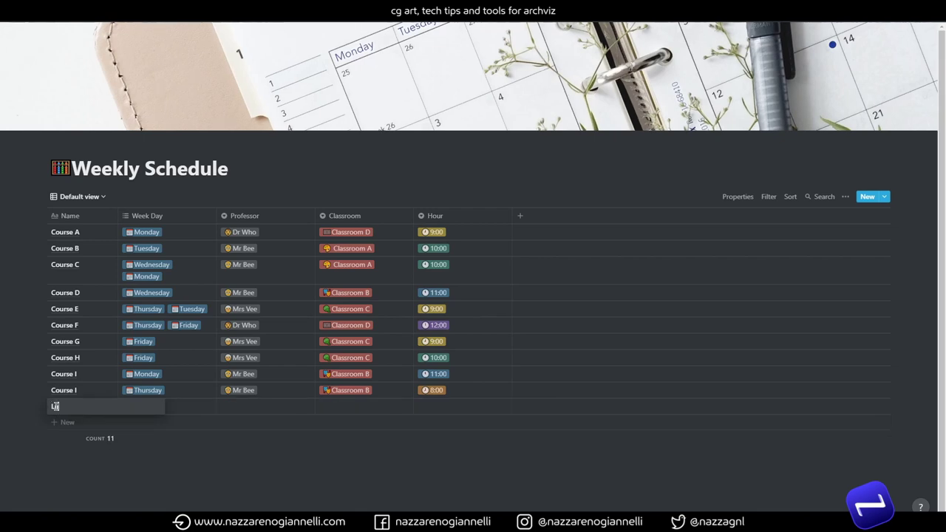
text(Lin)
key(Return)
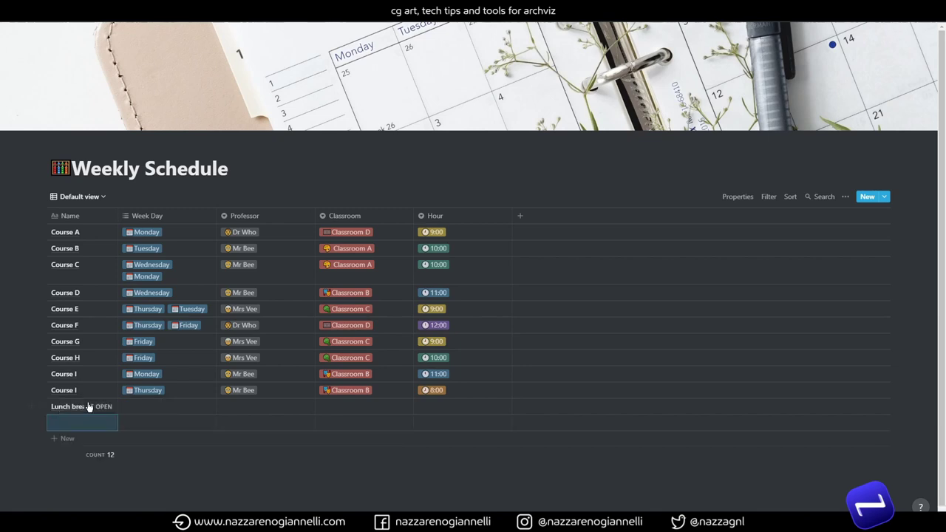
click(38, 425)
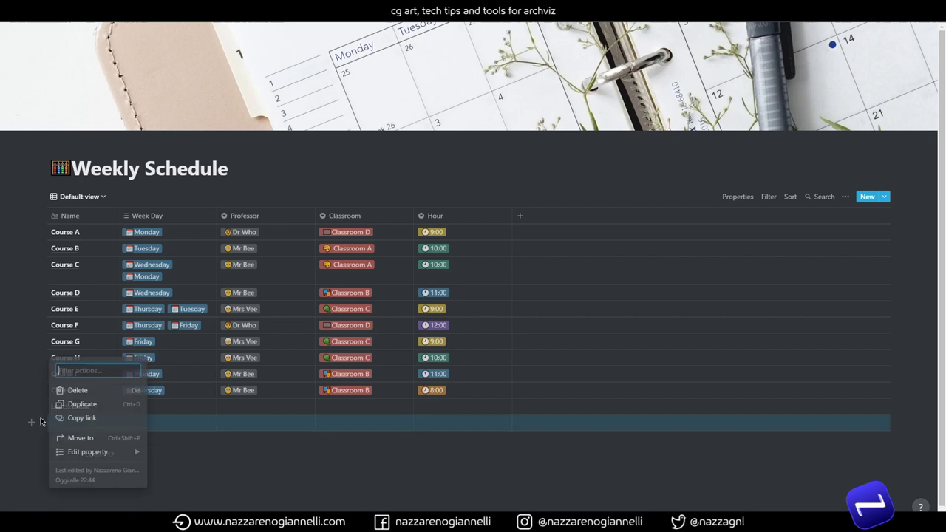
click(77, 387)
Step: Tag Lunch break with Monday through Friday and set its Hour to 13:00
click(153, 407)
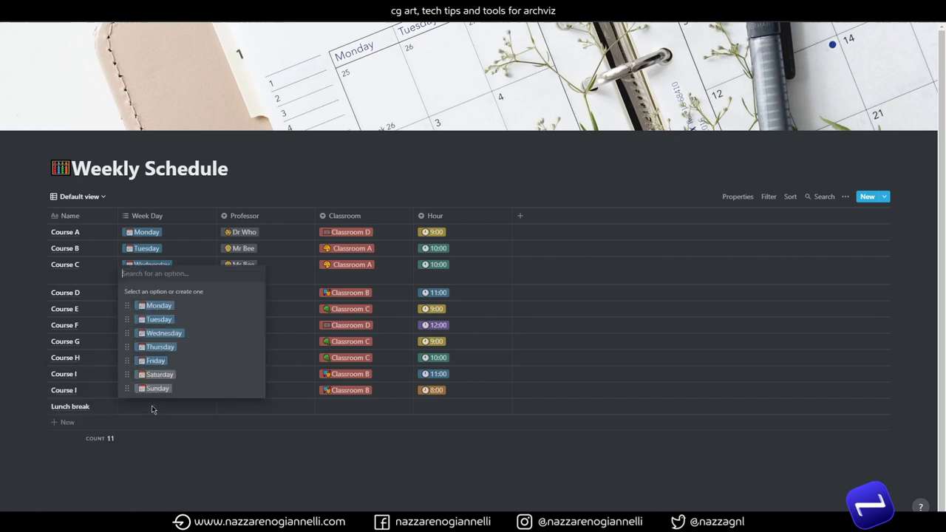
click(148, 306)
click(150, 321)
click(156, 333)
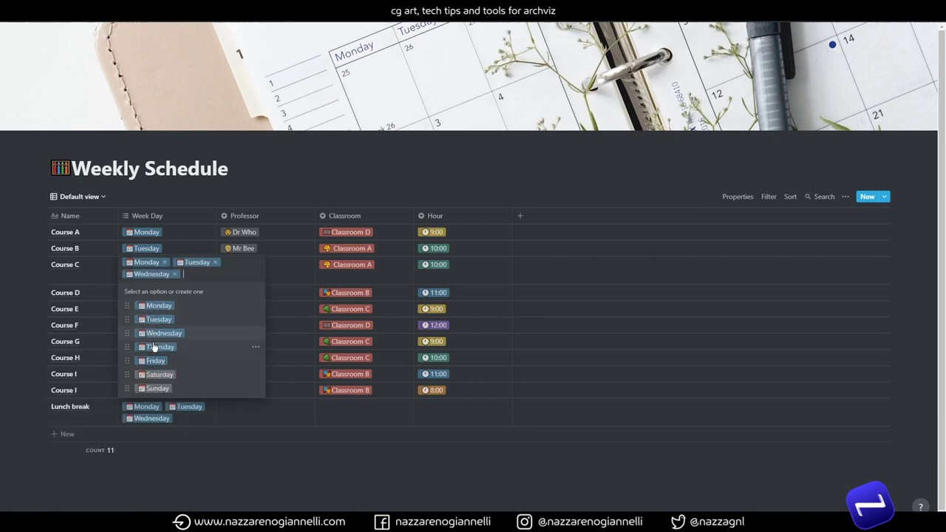
click(155, 347)
click(157, 360)
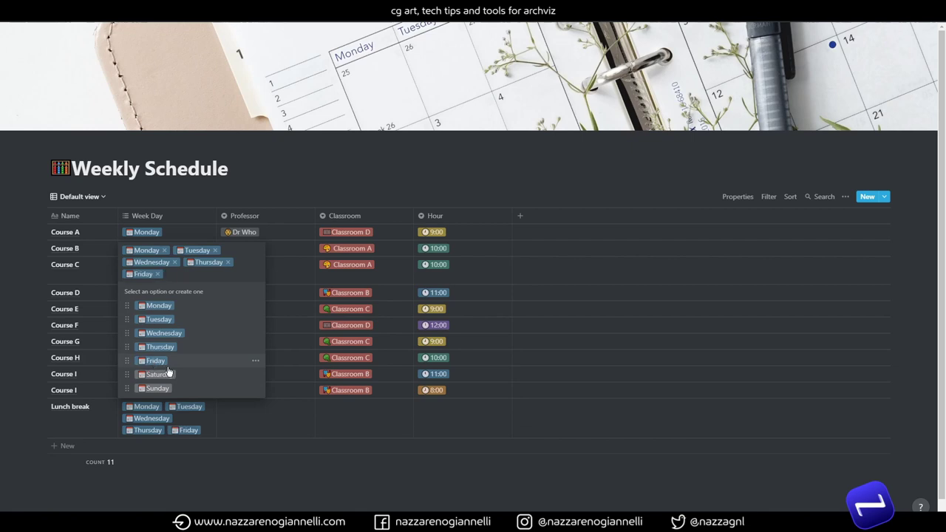
click(239, 427)
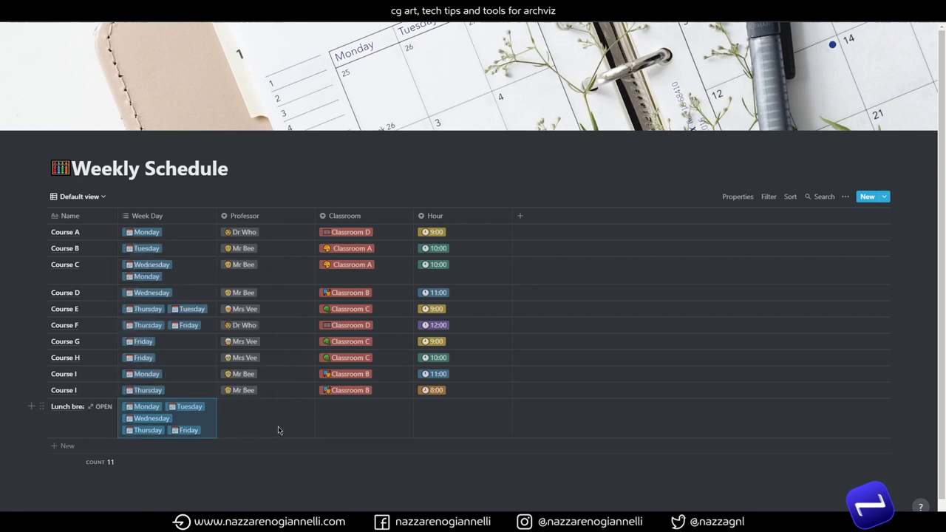
click(473, 418)
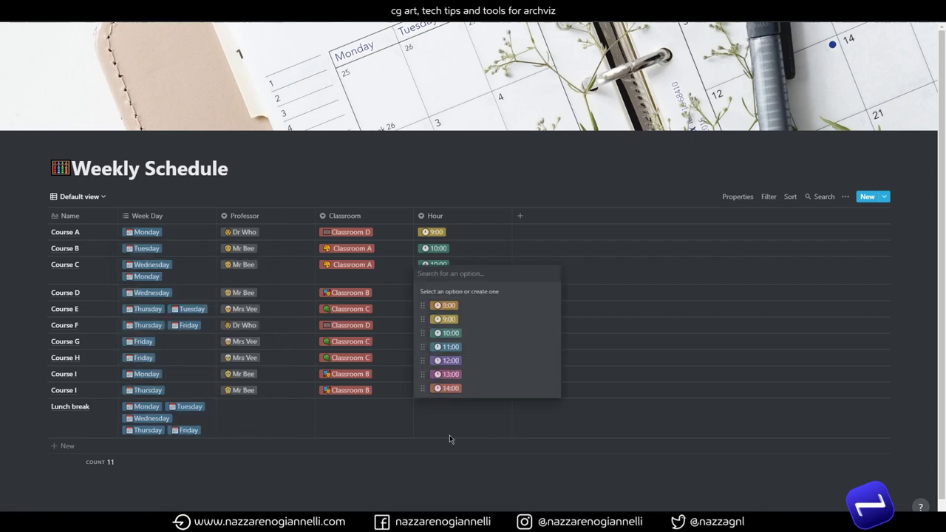
click(449, 375)
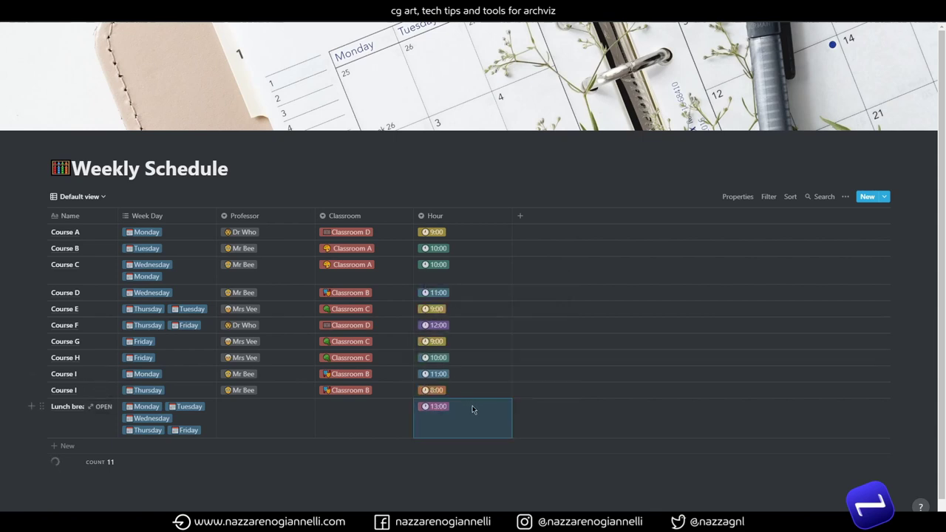
Step: Switch to the Weekly Board view to see Lunch break at 13:00 each weekday
click(77, 196)
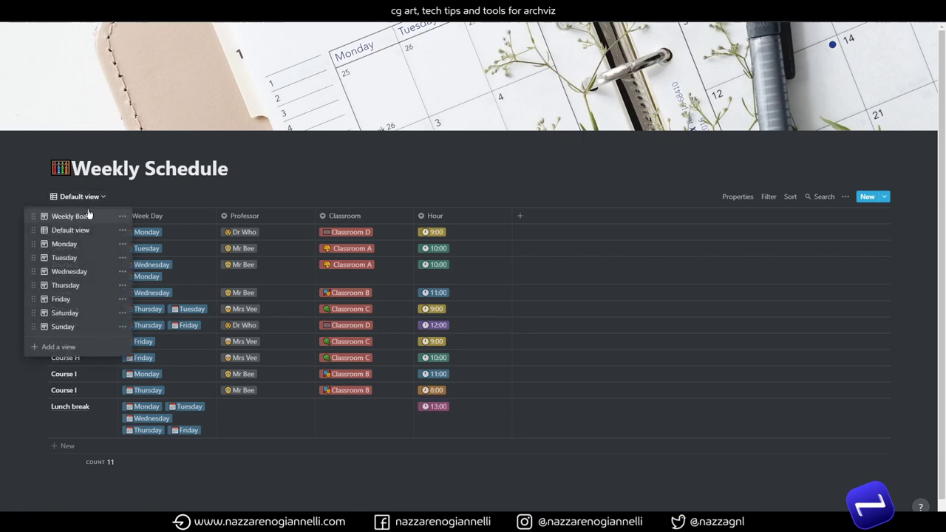
click(84, 219)
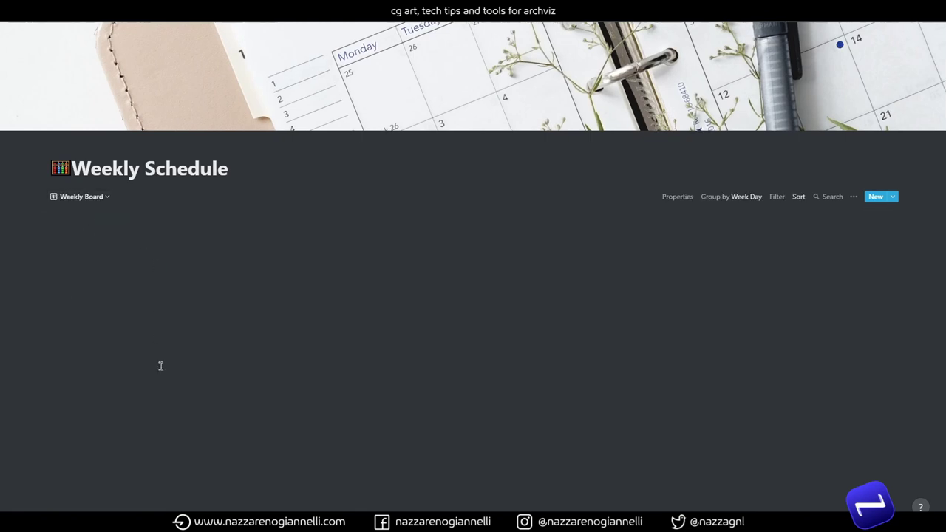